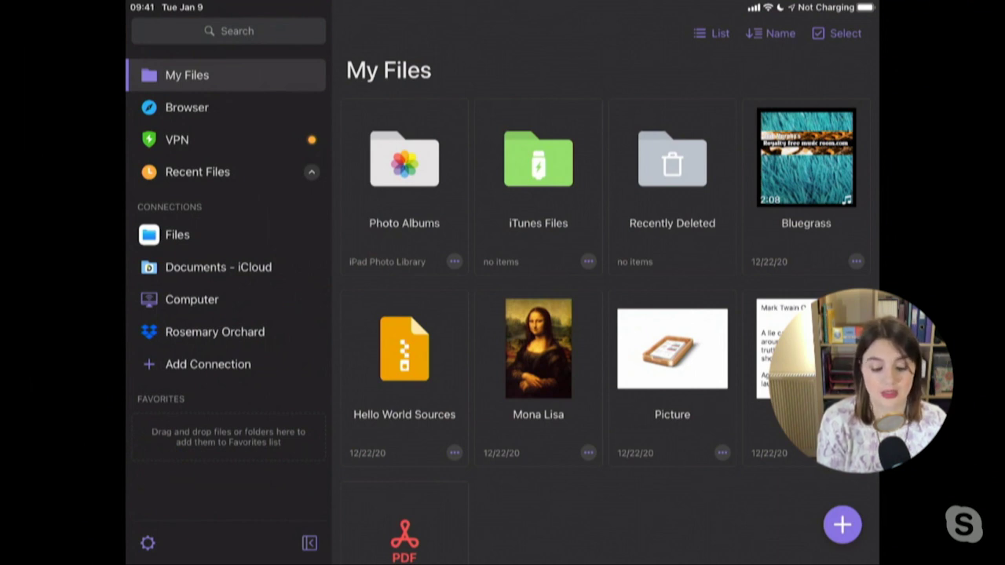
# Browse the PDF Viewer and Browser settings after dismissing the Scanner Pro sheet, then close settings
pyautogui.click(147, 543)
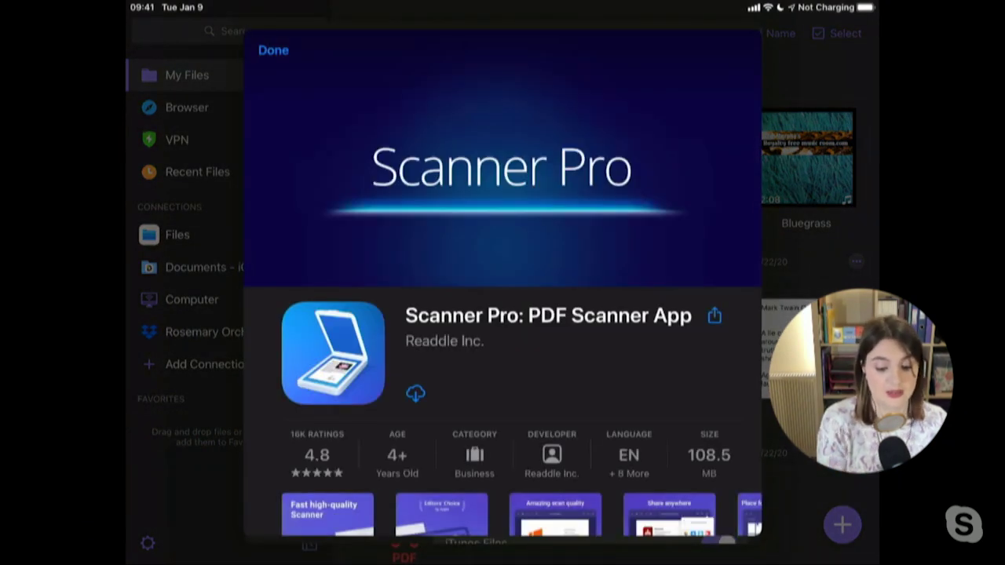
pyautogui.click(274, 50)
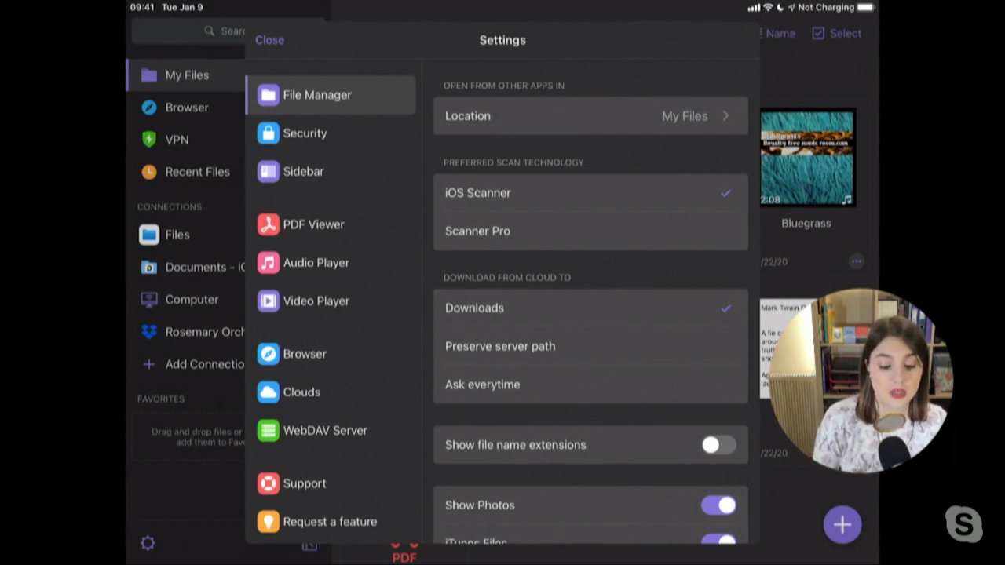
pyautogui.click(314, 224)
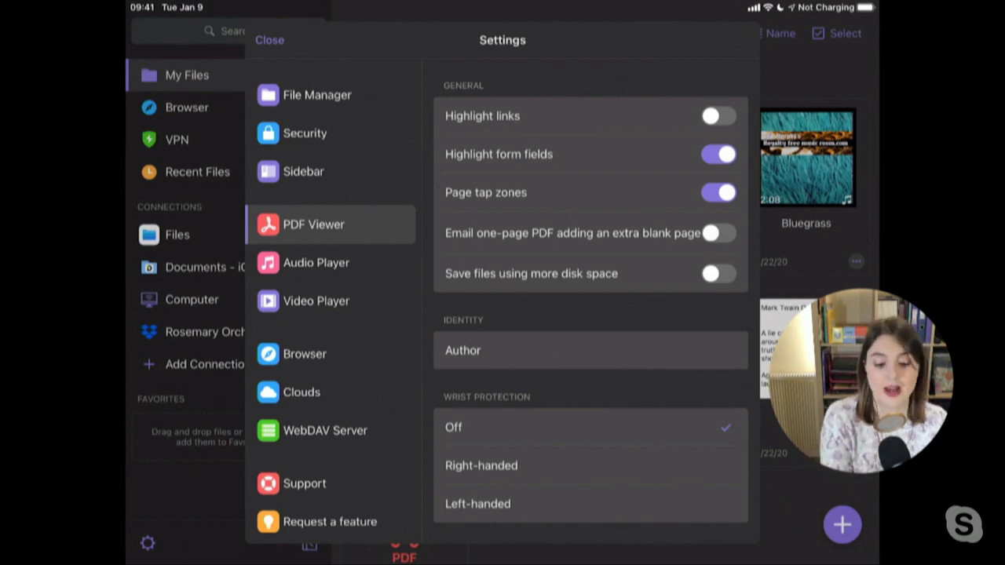
pyautogui.click(305, 354)
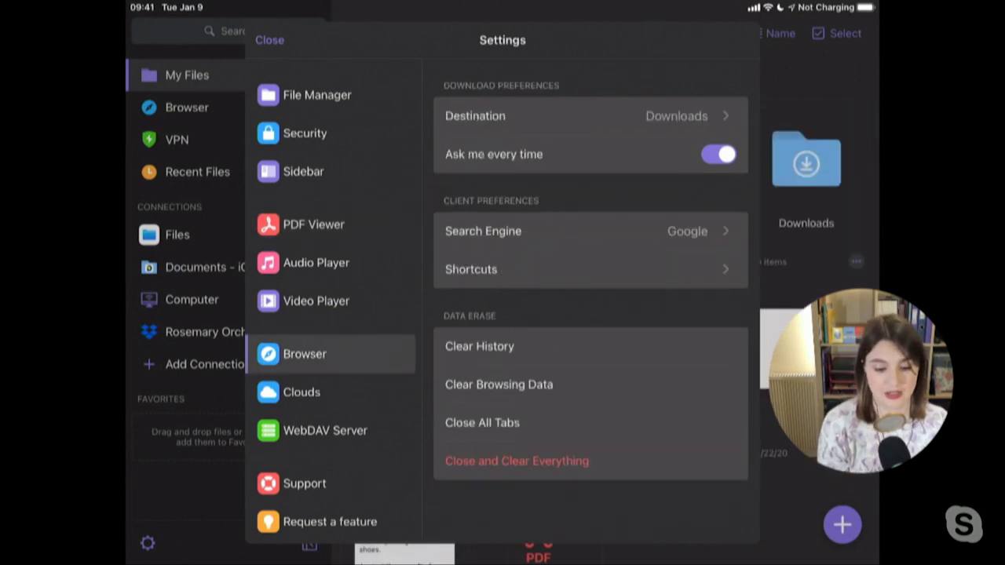
pyautogui.click(269, 40)
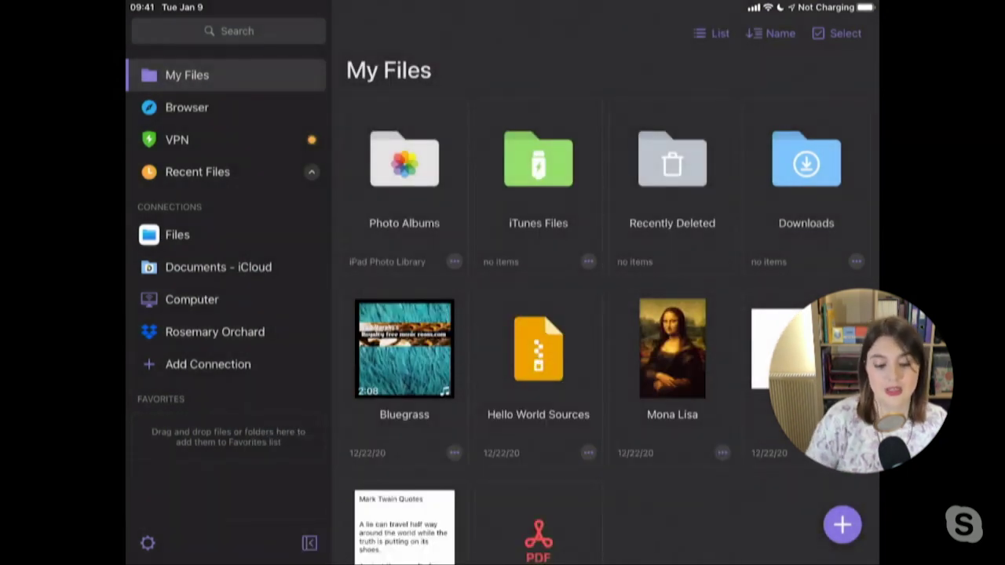
# Load twit.tv/ios in the built-in browser
pyautogui.click(187, 108)
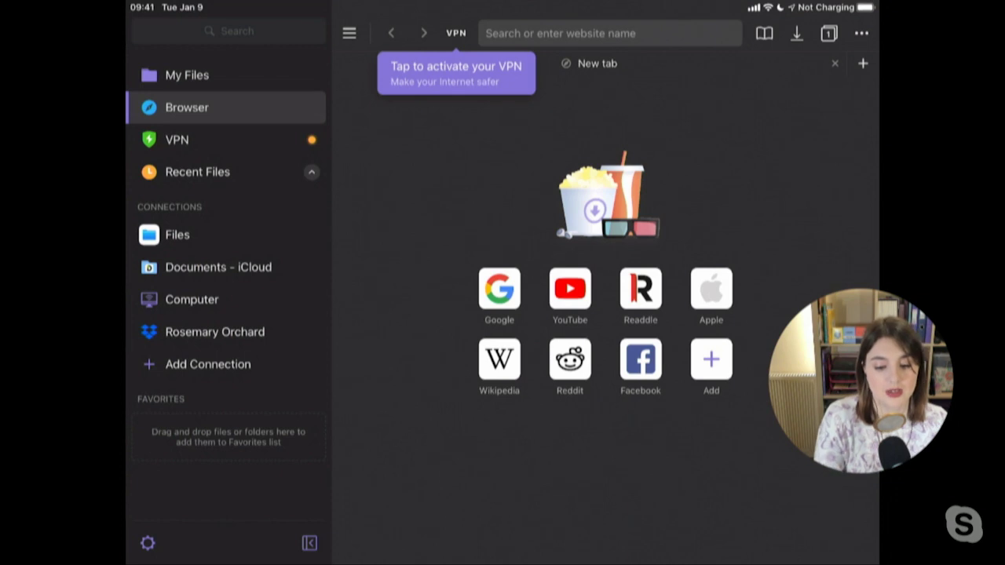
pyautogui.click(609, 33)
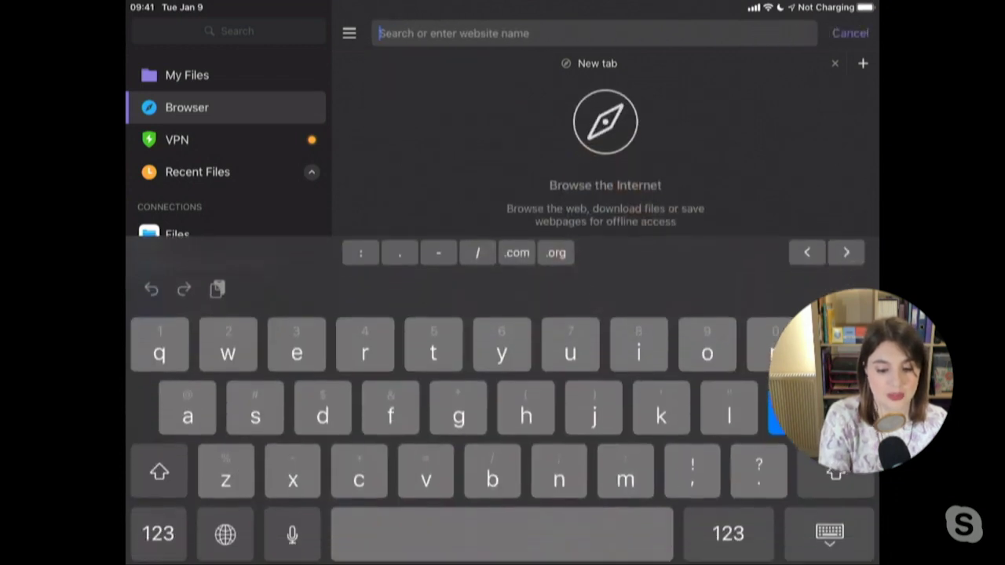
pyautogui.write('twit.tv')
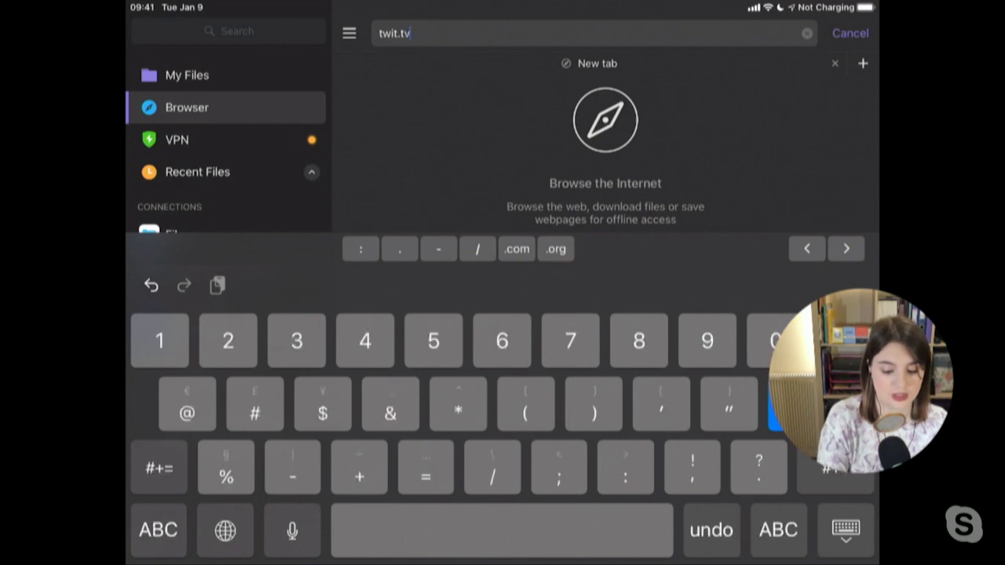
pyautogui.write('/iis')
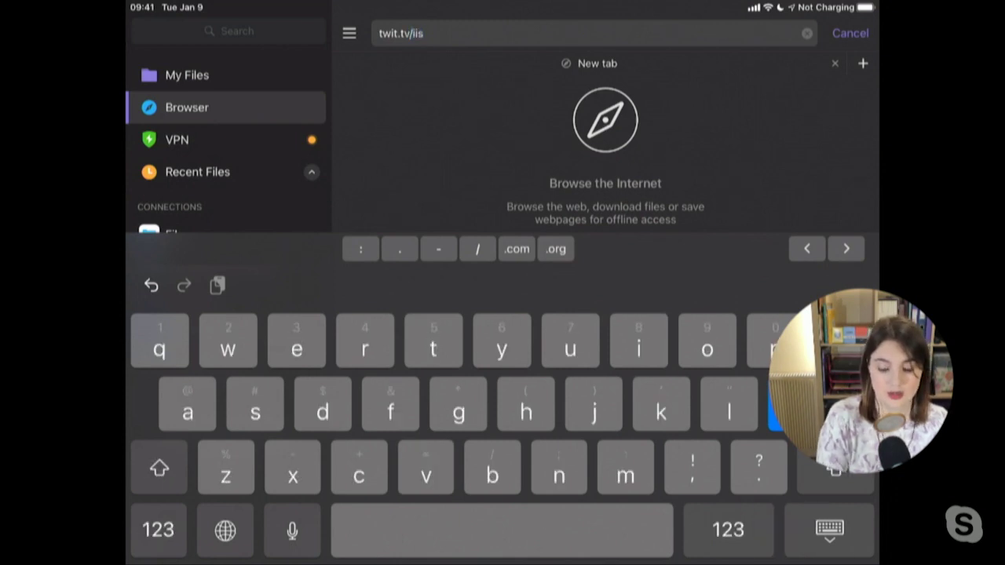
pyautogui.press('BackSpace')
pyautogui.press('BackSpace')
pyautogui.write('os')
pyautogui.press('Return')
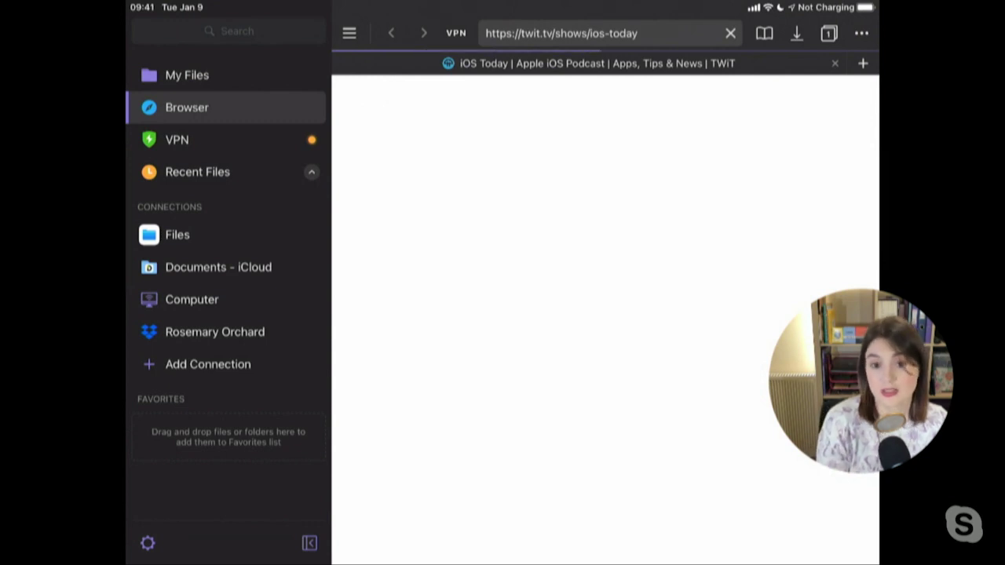
# Open the iOS Today Episode 532 page and scroll down to its download options
pyautogui.scroll(-6, 605, 314)
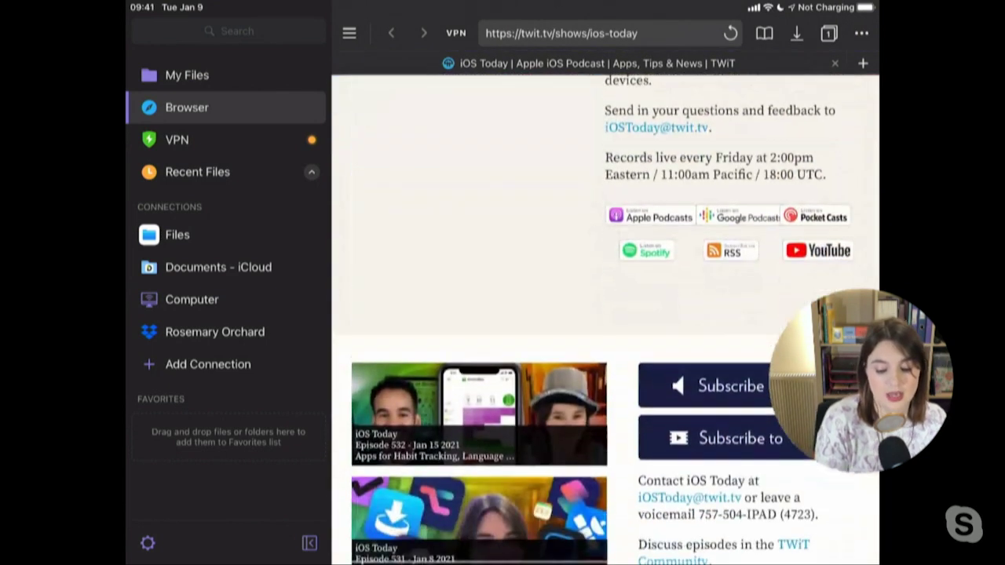
pyautogui.scroll(-2, 605, 314)
pyautogui.scroll(3, 605, 314)
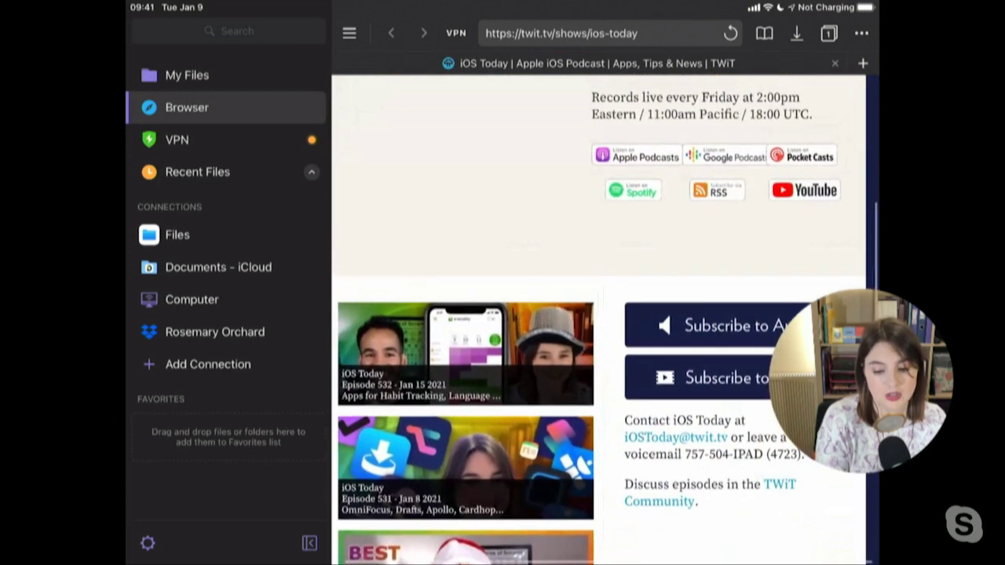
pyautogui.scroll(3, 605, 314)
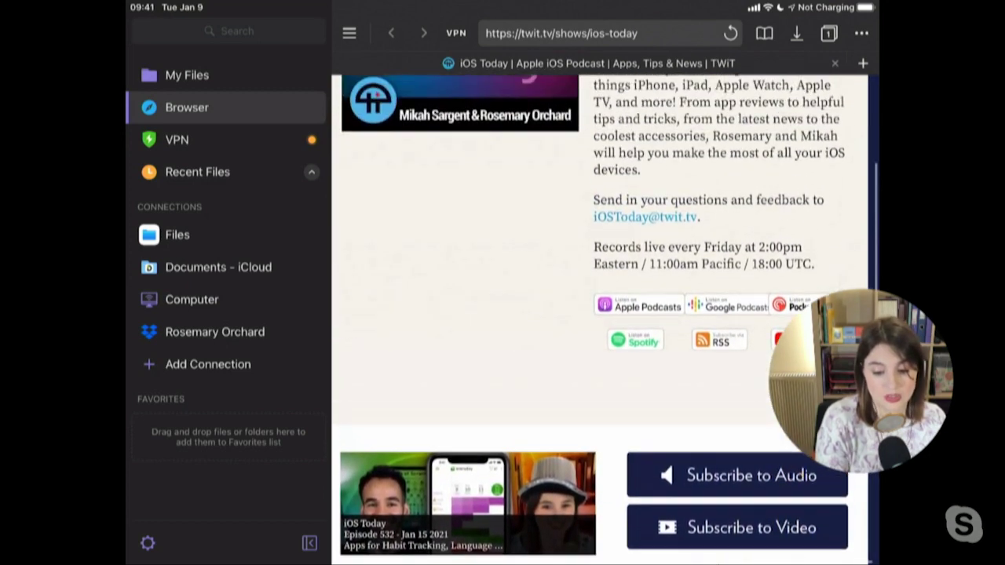
pyautogui.scroll(-5, 605, 314)
pyautogui.click(476, 177)
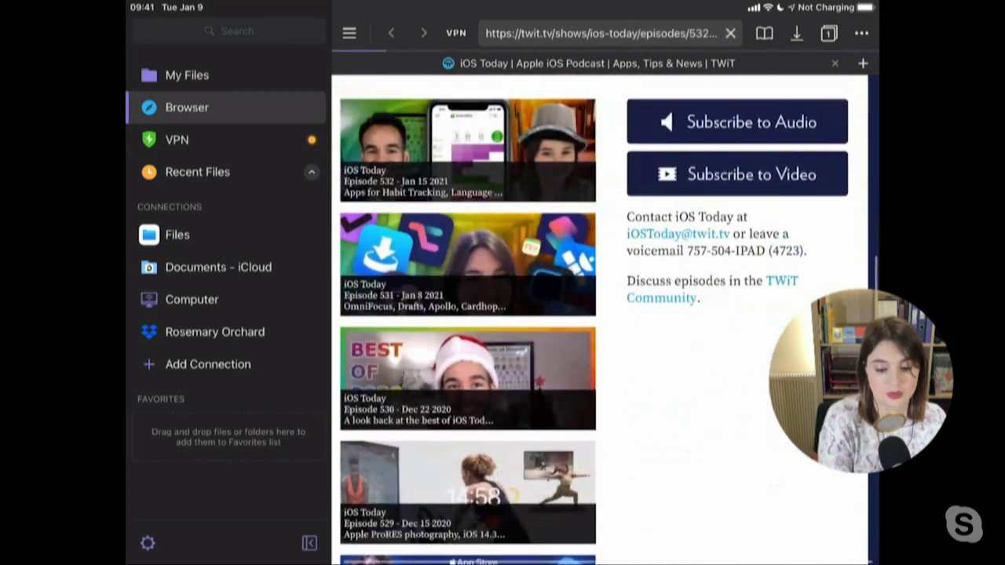
pyautogui.scroll(-3, 605, 314)
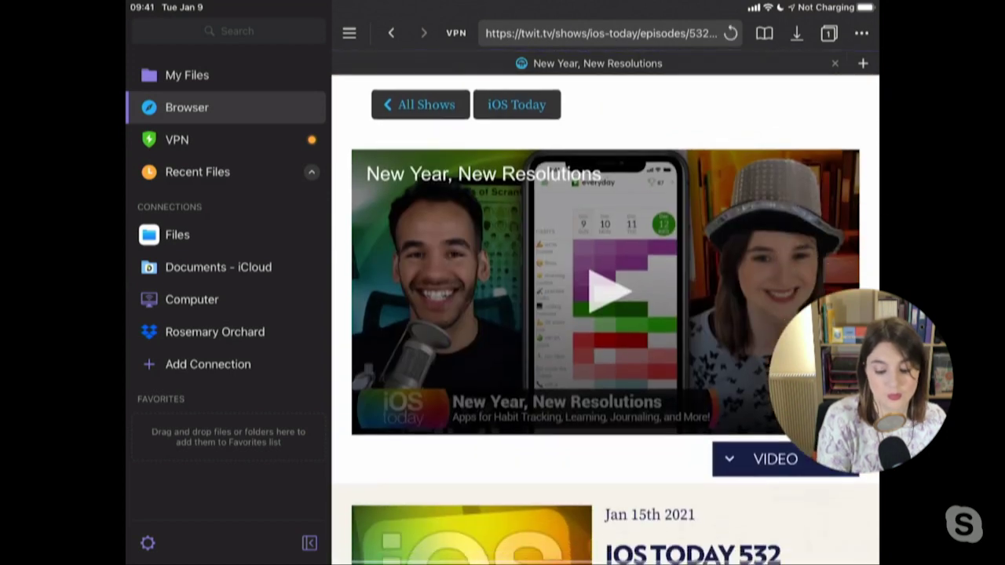
pyautogui.scroll(-5, 605, 314)
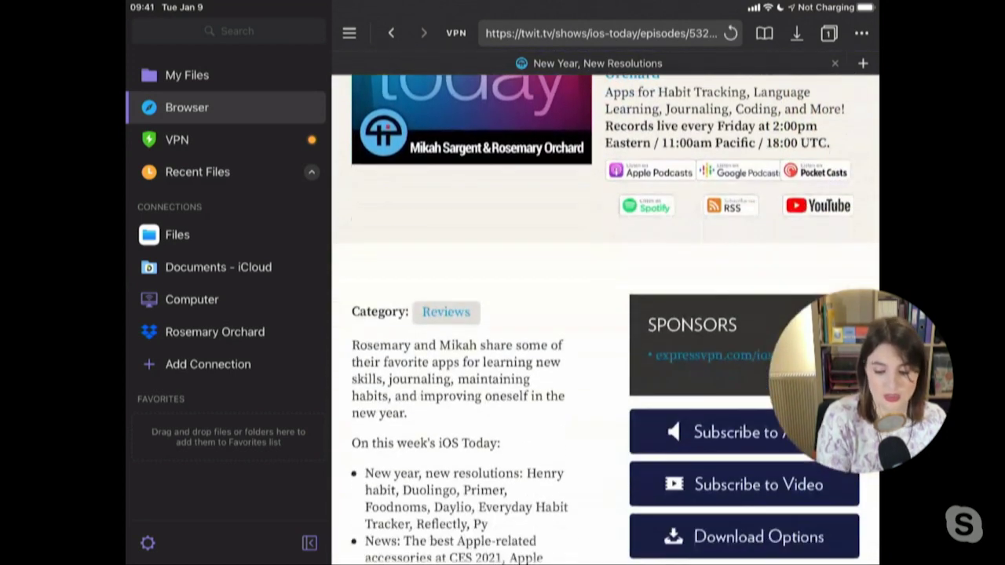
pyautogui.scroll(-4, 604, 314)
# Download the 1280x720 HD episode video and save the 'New Year, New Resolutions' page as PDF to Downloads
pyautogui.click(759, 275)
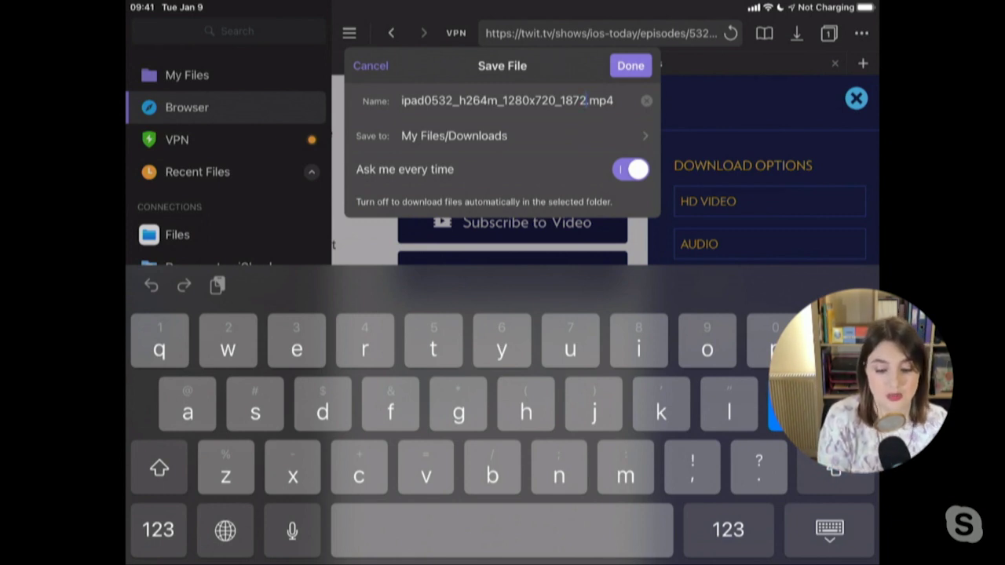
pyautogui.press('Return')
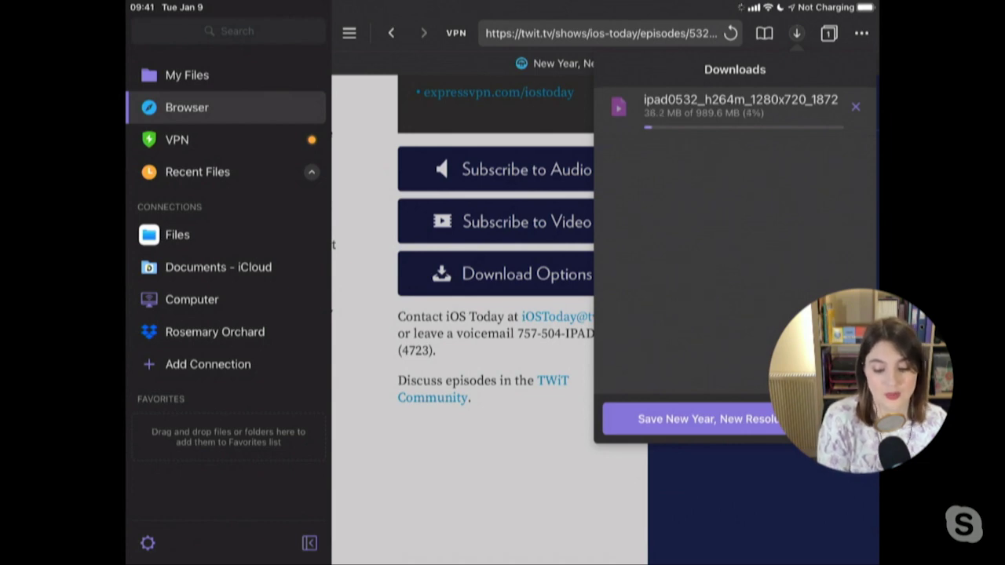
pyautogui.click(692, 419)
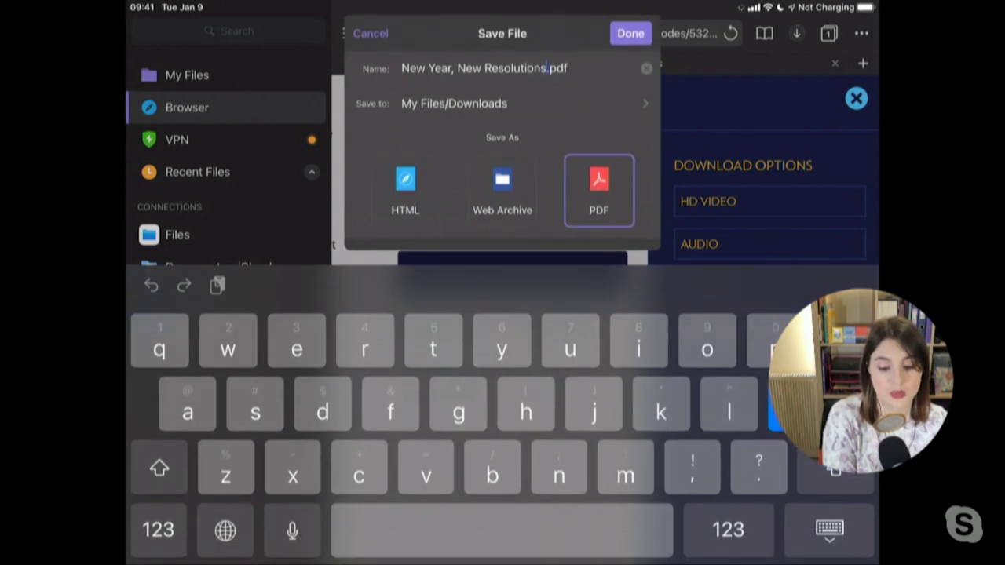
pyautogui.click(631, 33)
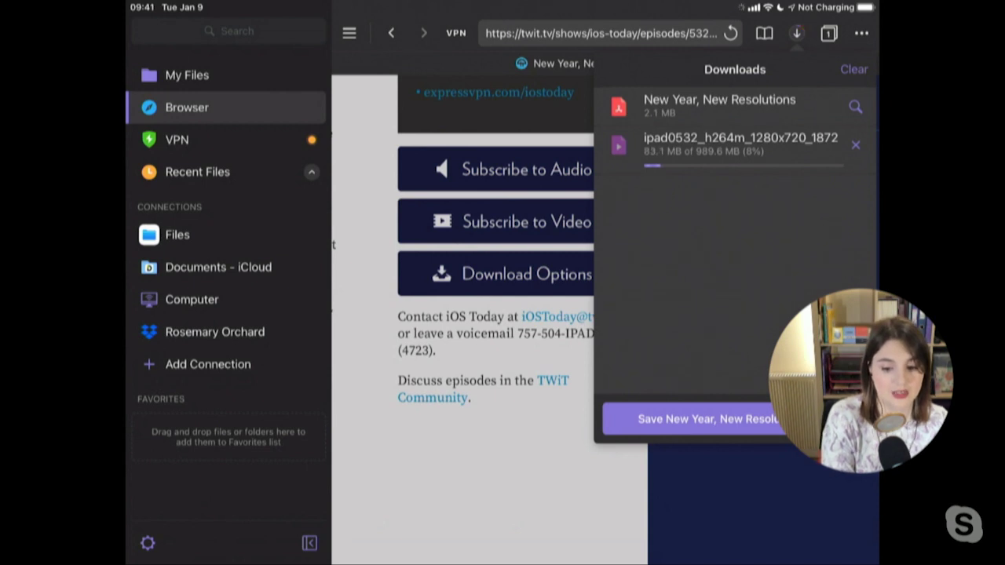
pyautogui.click(855, 106)
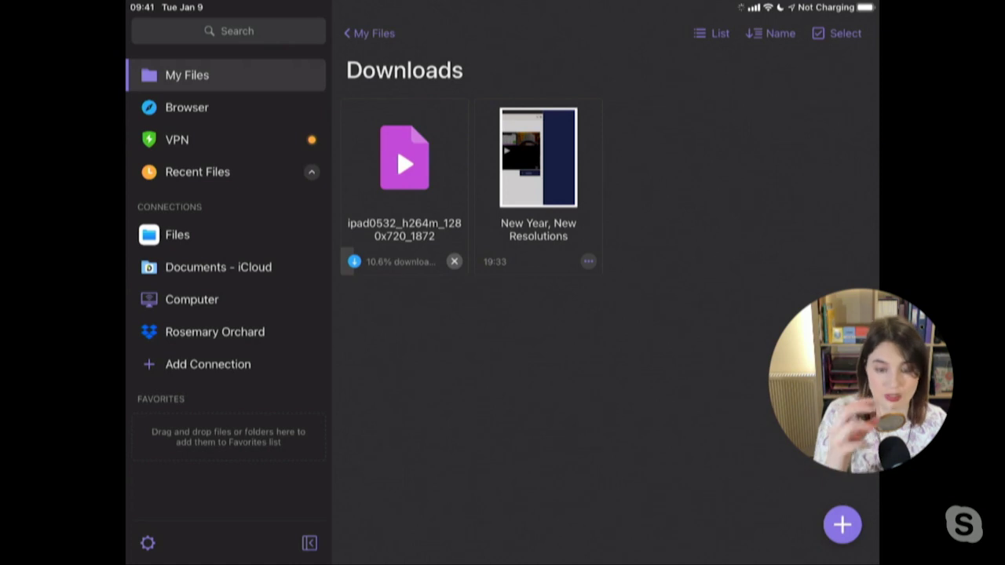
# Open the SFTP Server form under Add Connection, then back out without adding a connection
pyautogui.click(208, 365)
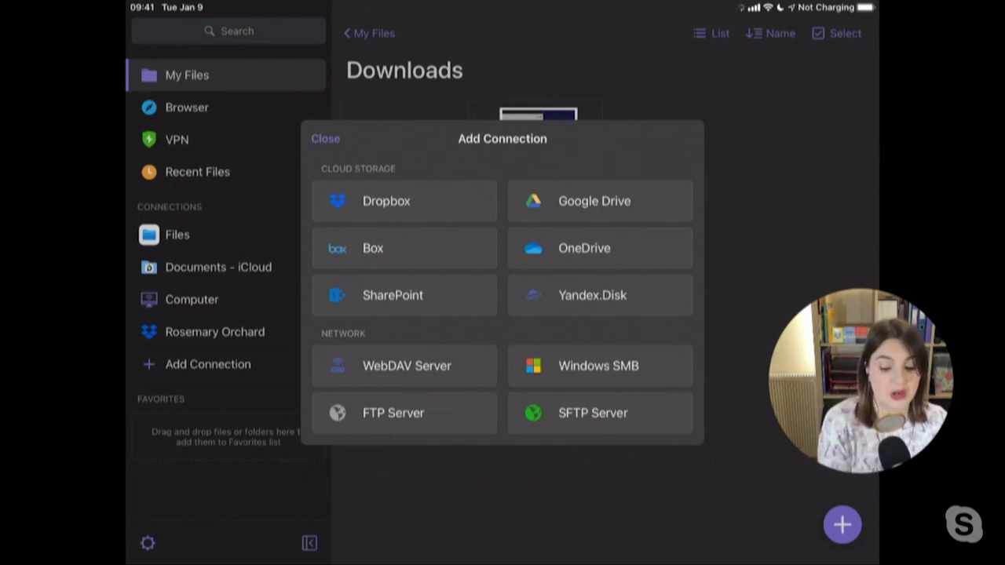
pyautogui.click(601, 413)
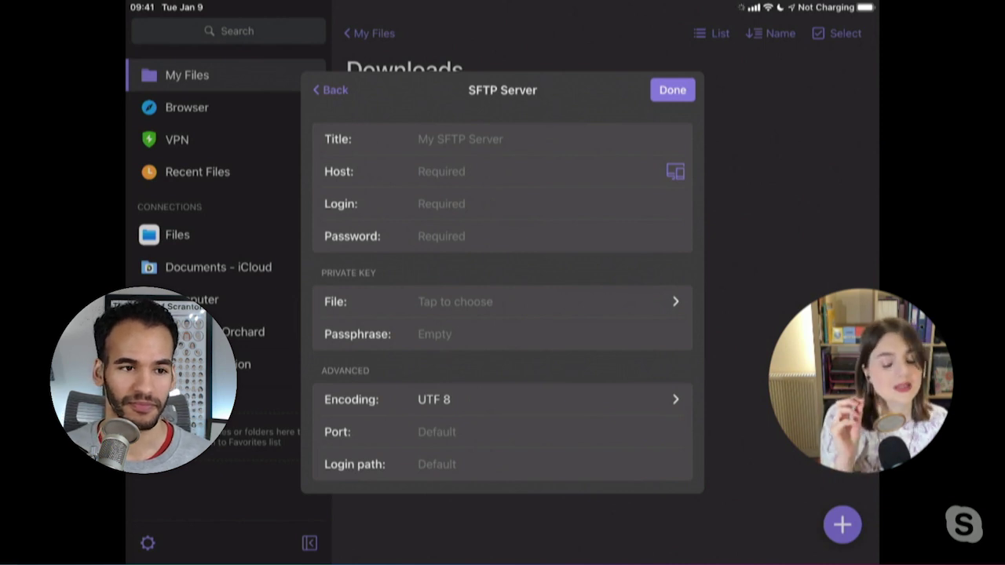
pyautogui.click(330, 90)
pyautogui.click(327, 137)
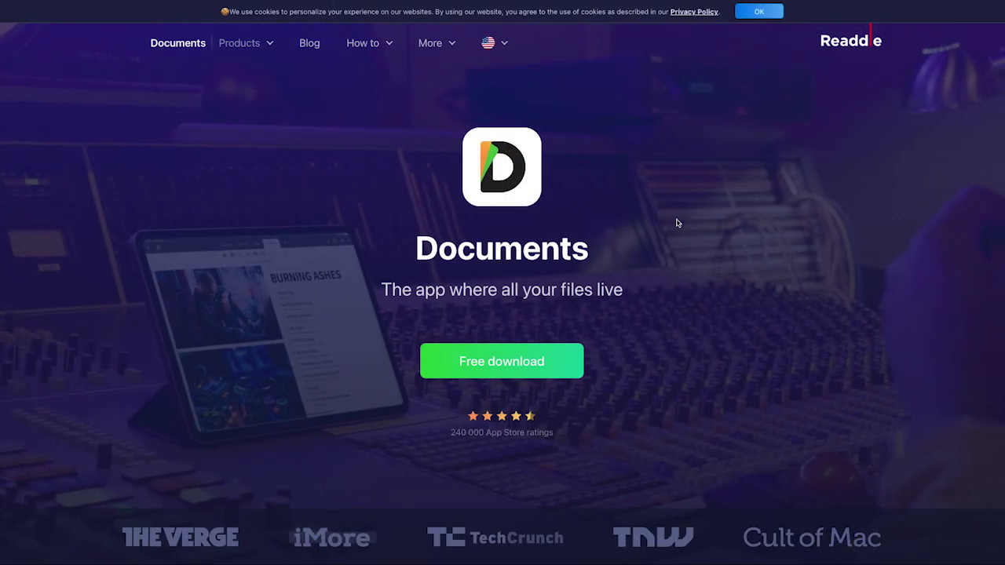
# Scroll the product page past 'View and mark up images' to 'Enjoy the ultimate PDF experience'
pyautogui.scroll(-1, 673, 220)
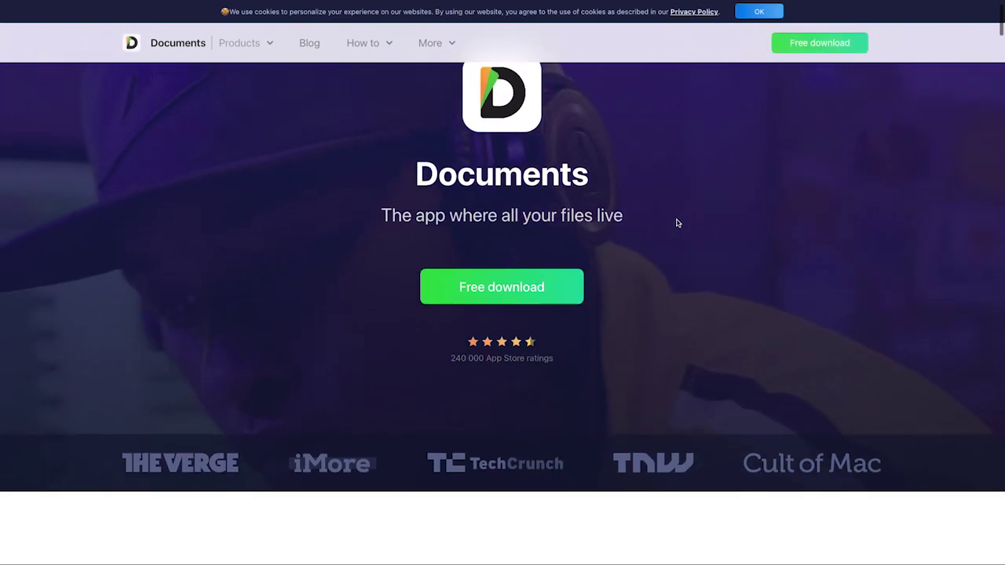
pyautogui.scroll(-5, 678, 223)
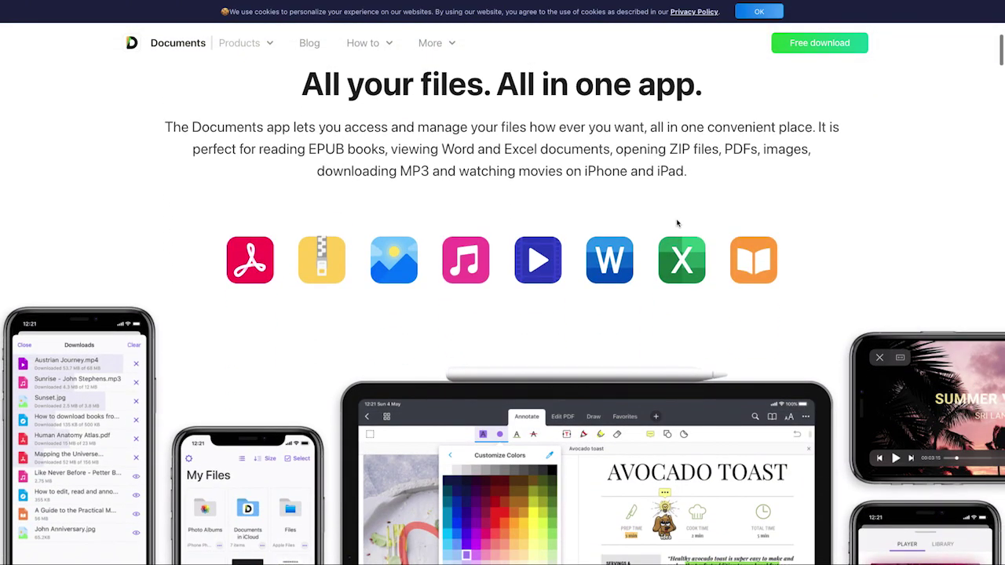
pyautogui.scroll(-3, 840, 355)
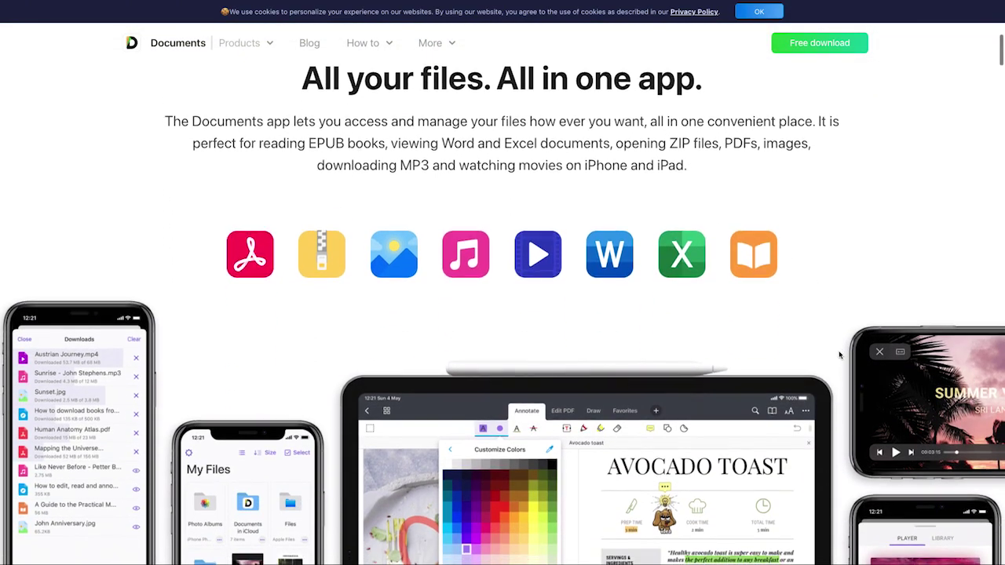
pyautogui.scroll(-4, 839, 355)
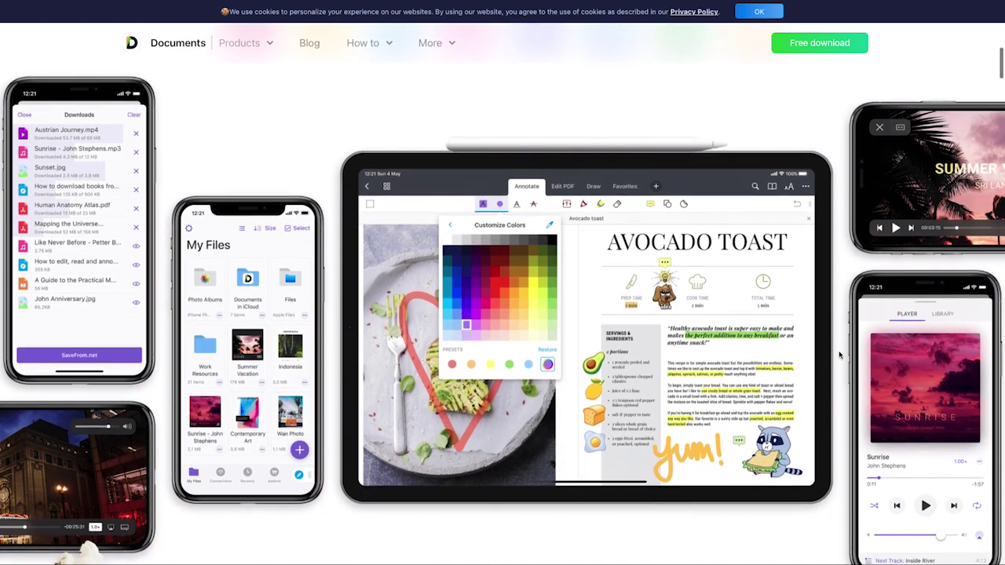
pyautogui.scroll(-4, 839, 355)
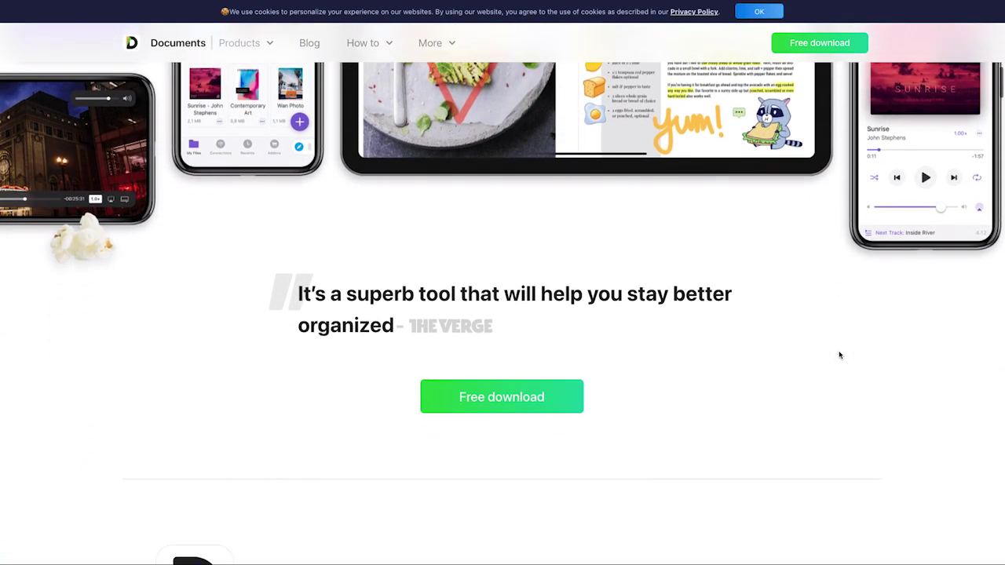
pyautogui.scroll(-4, 840, 355)
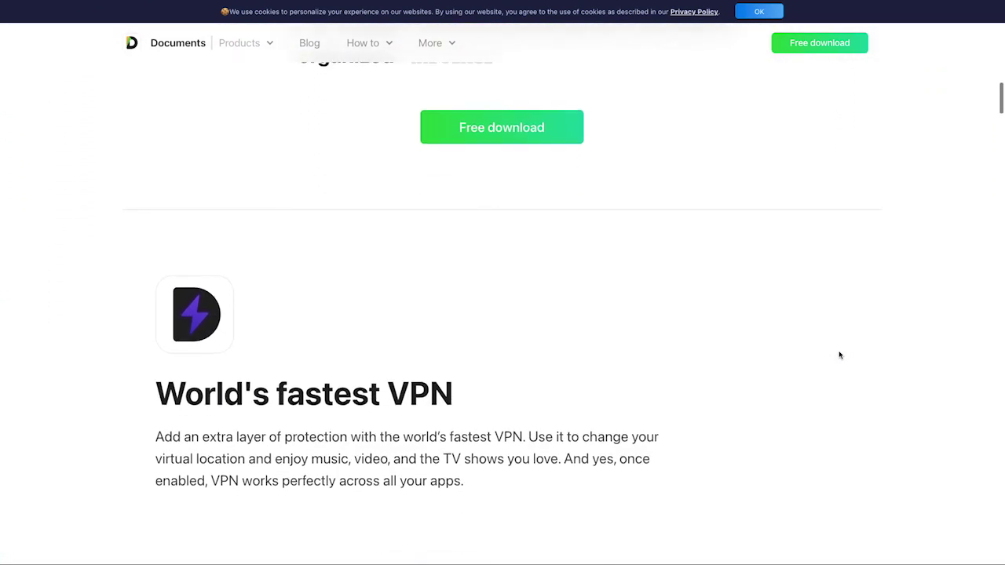
pyautogui.scroll(-9, 840, 355)
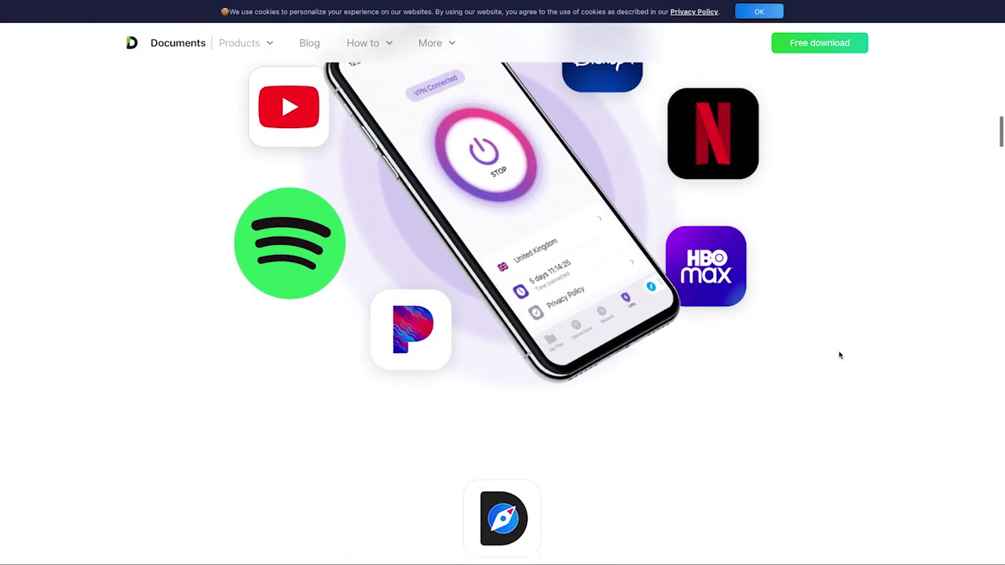
pyautogui.scroll(-3, 839, 355)
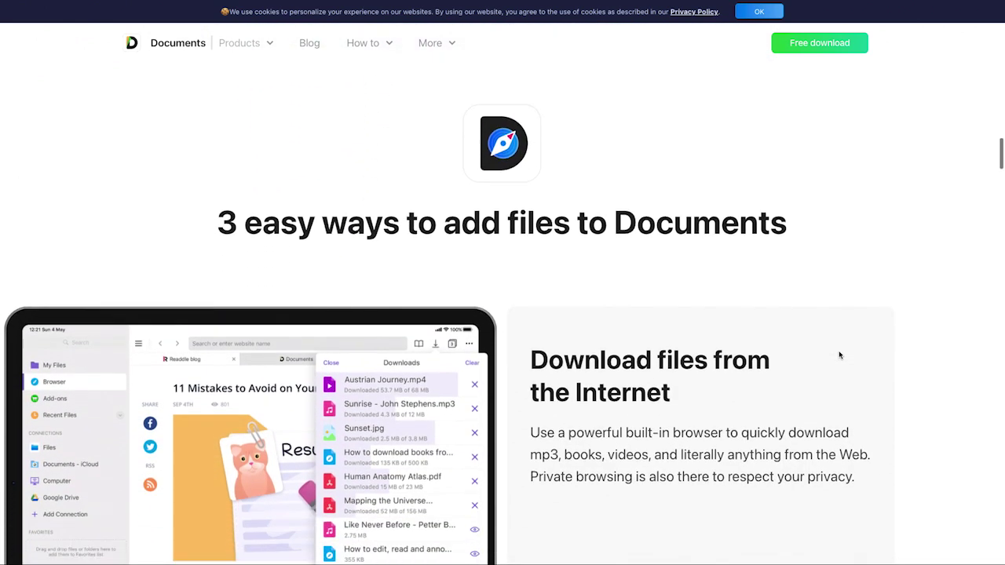
pyautogui.scroll(-1, 839, 355)
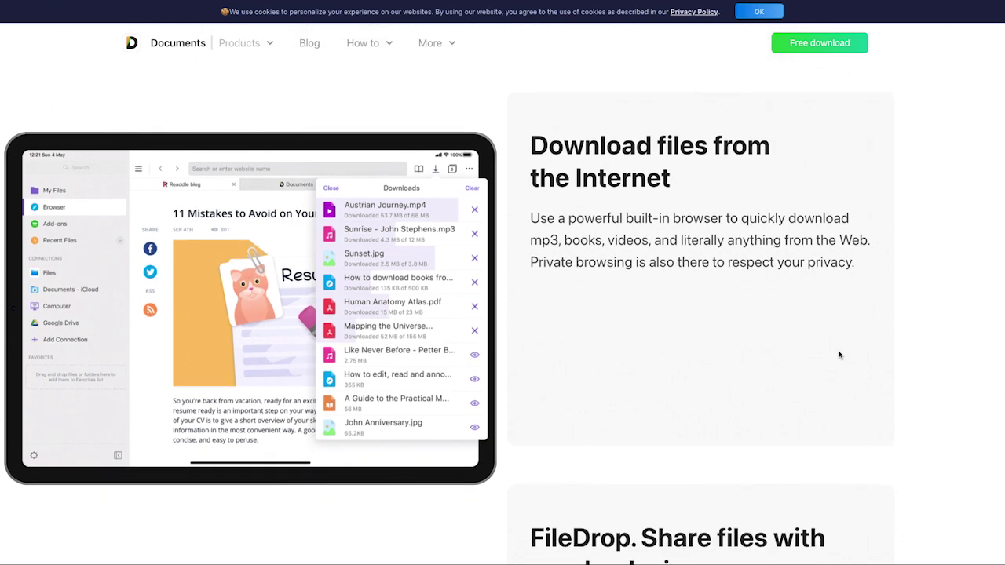
pyautogui.scroll(-5, 839, 355)
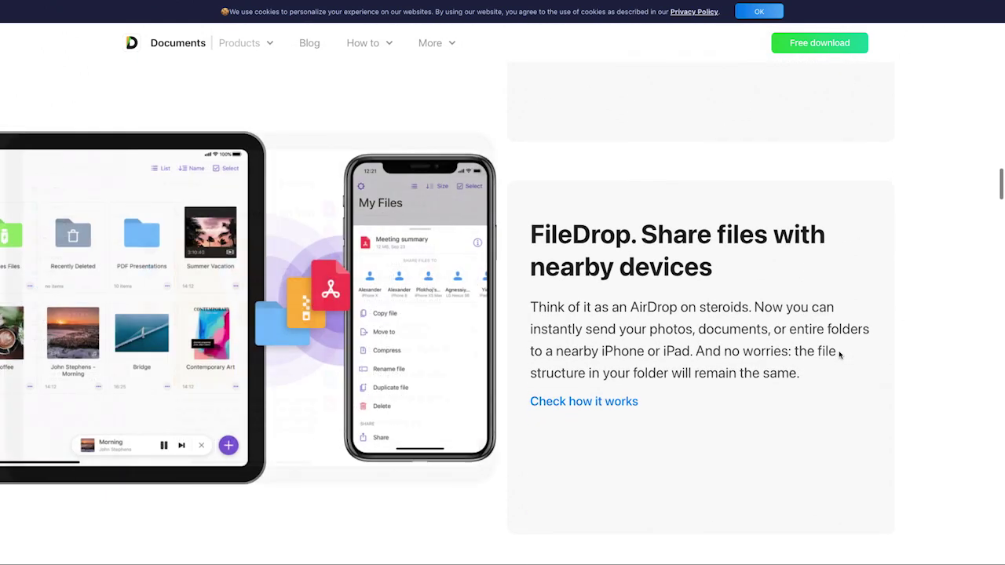
pyautogui.scroll(-3, 840, 355)
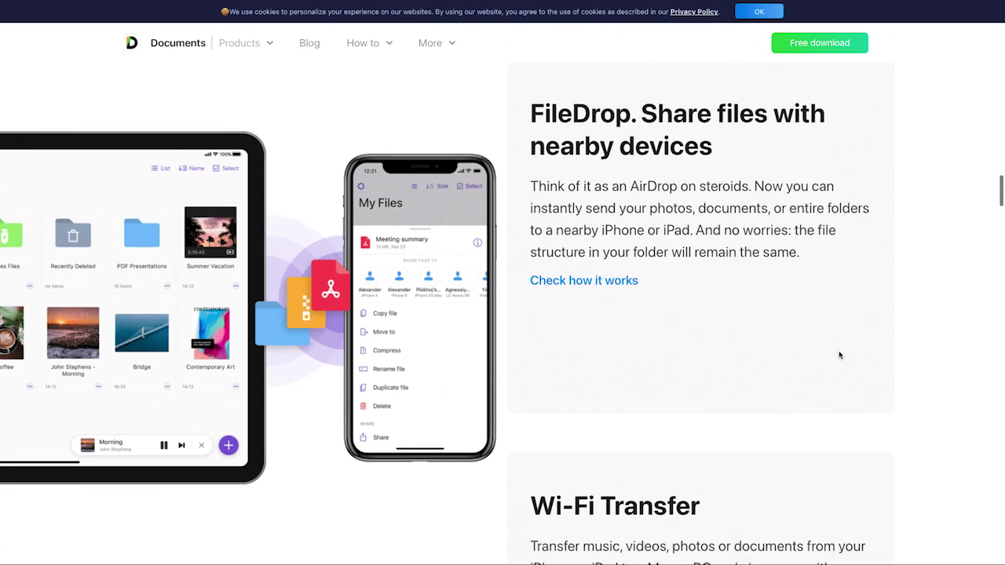
pyautogui.scroll(-3, 840, 356)
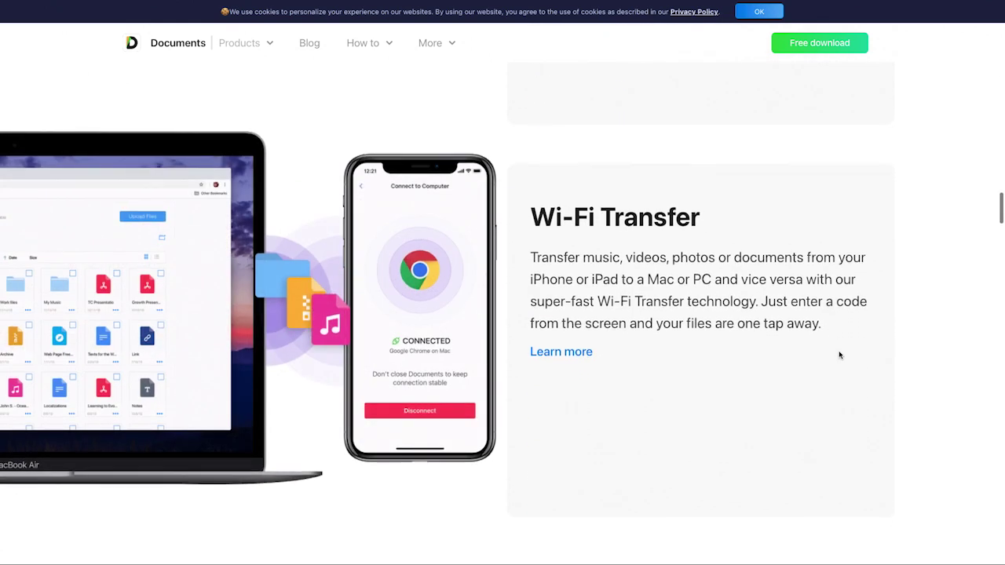
pyautogui.scroll(-5, 916, 431)
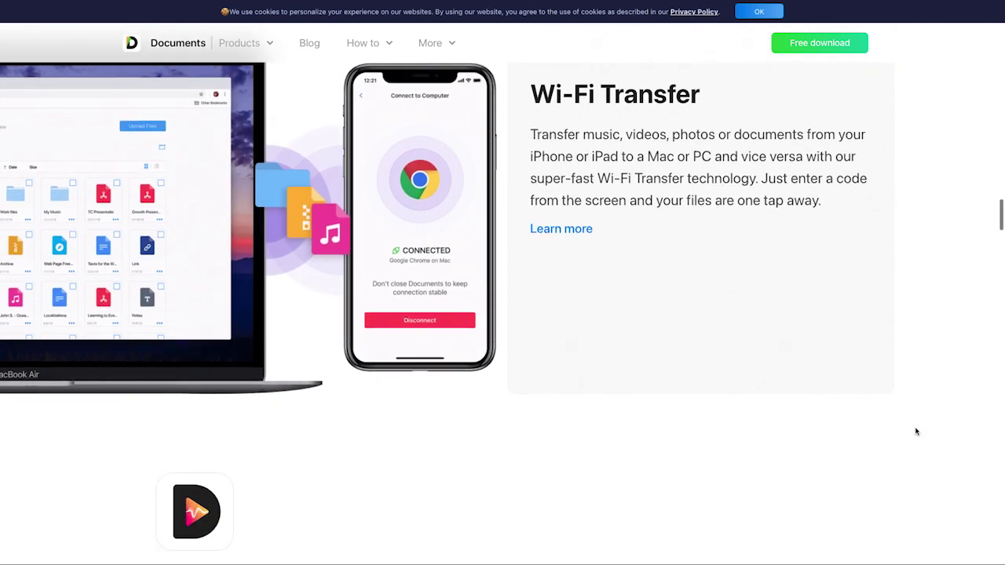
pyautogui.scroll(-2, 915, 431)
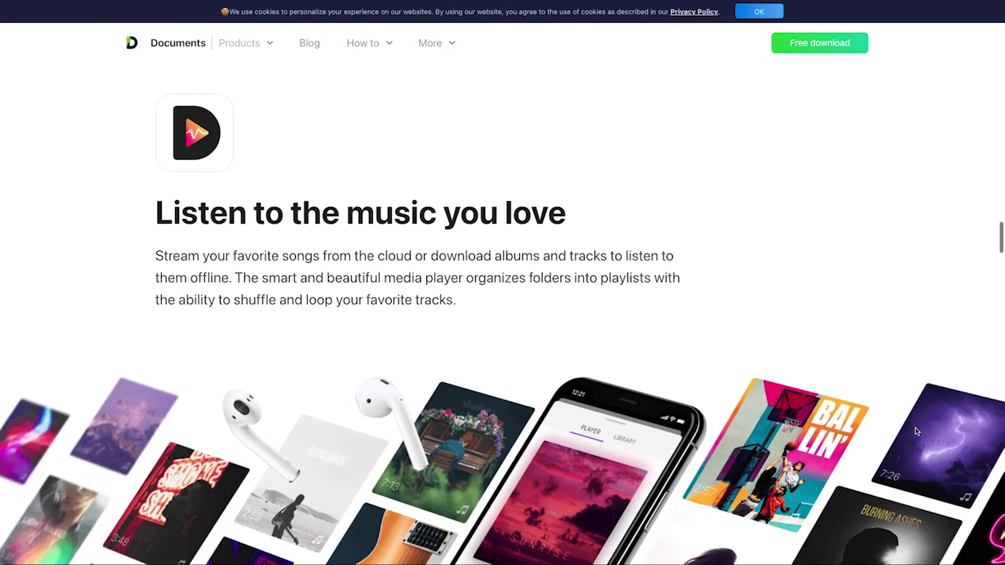
pyautogui.scroll(-2, 915, 431)
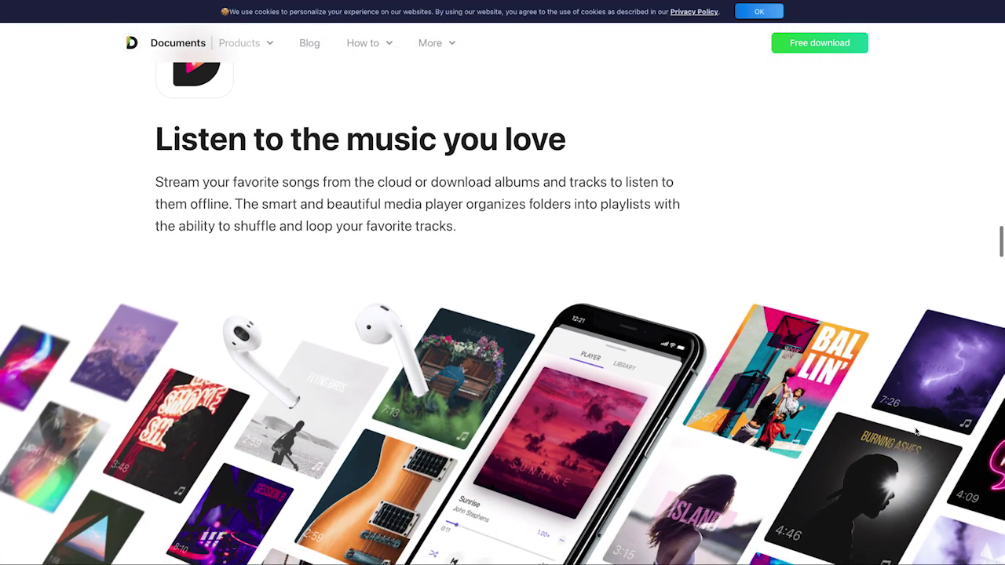
pyautogui.scroll(-6, 916, 431)
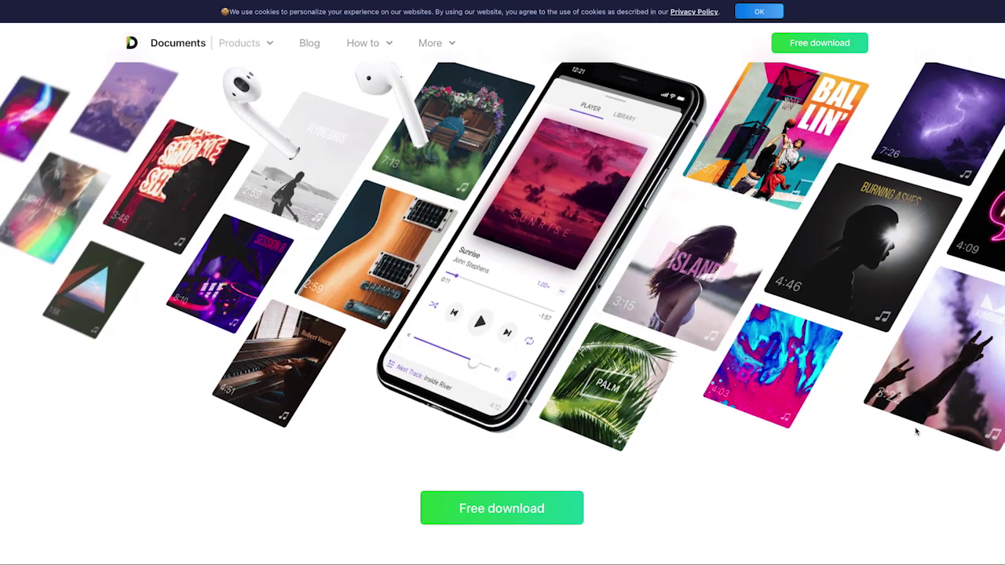
pyautogui.scroll(-4, 916, 431)
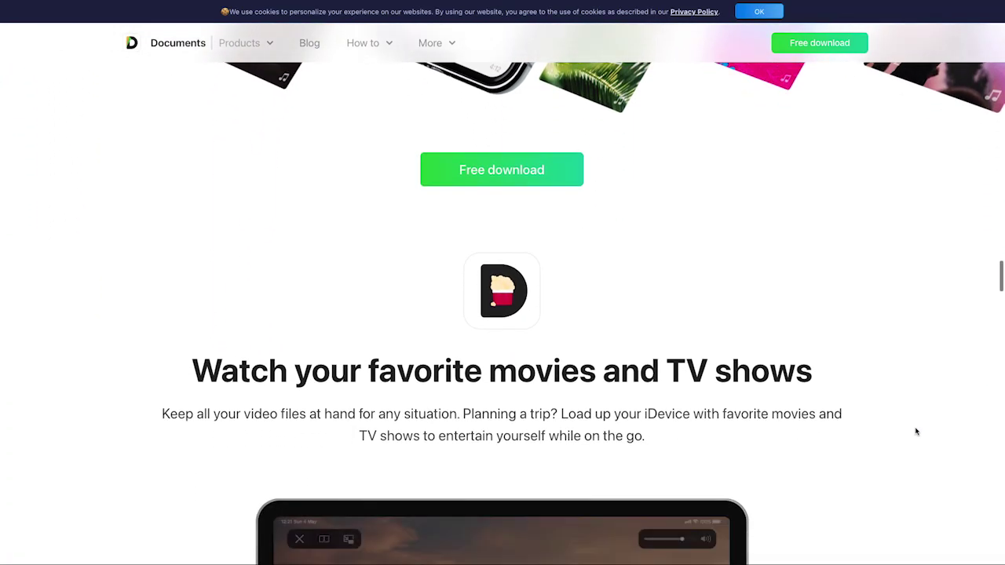
pyautogui.scroll(-2, 916, 431)
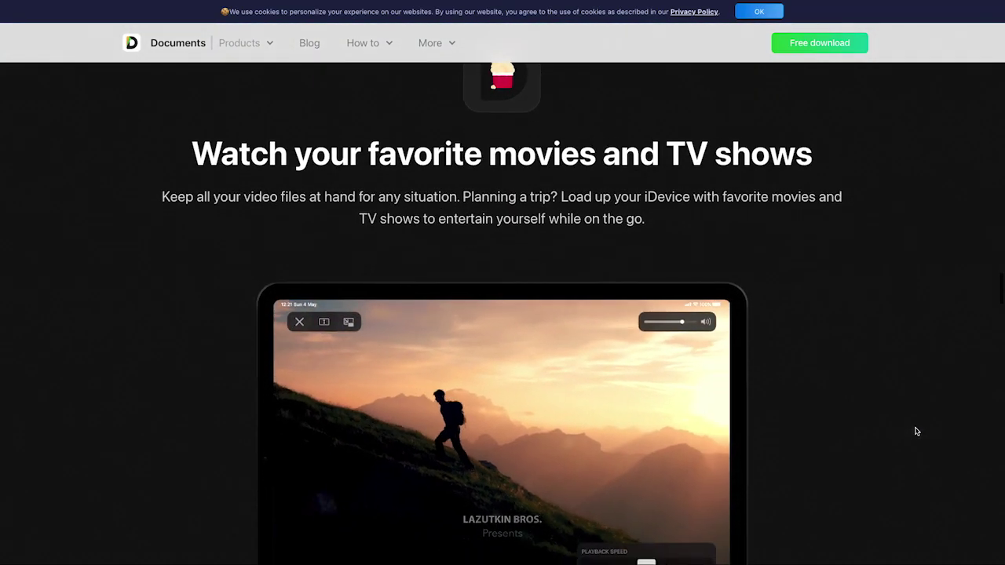
pyautogui.scroll(-7, 916, 431)
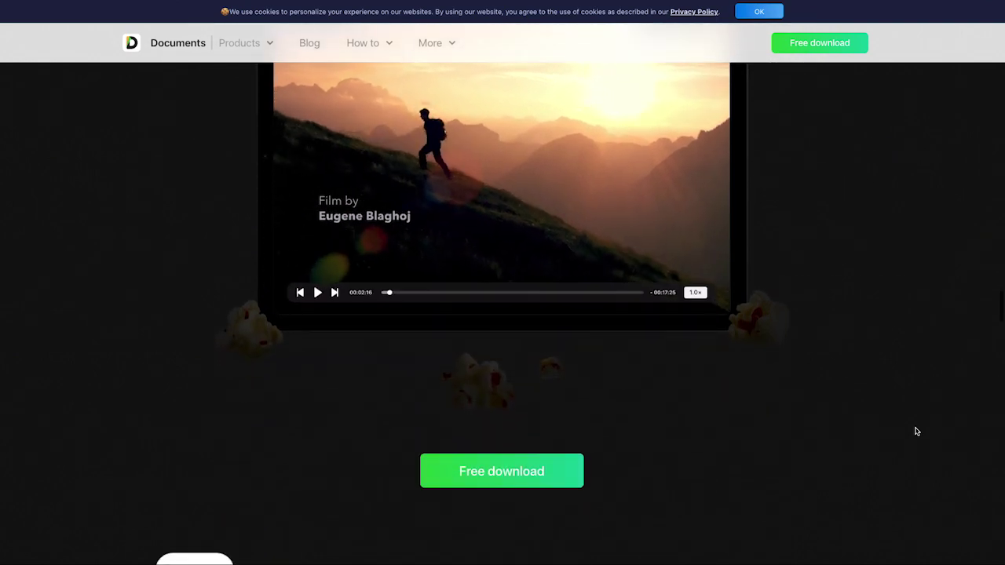
pyautogui.scroll(-3, 916, 431)
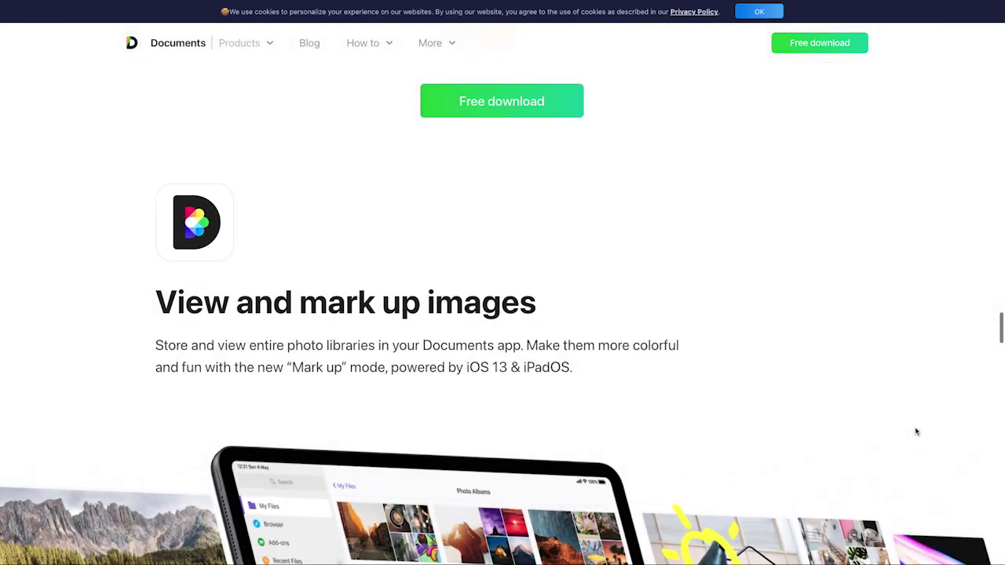
pyautogui.scroll(-1, 915, 431)
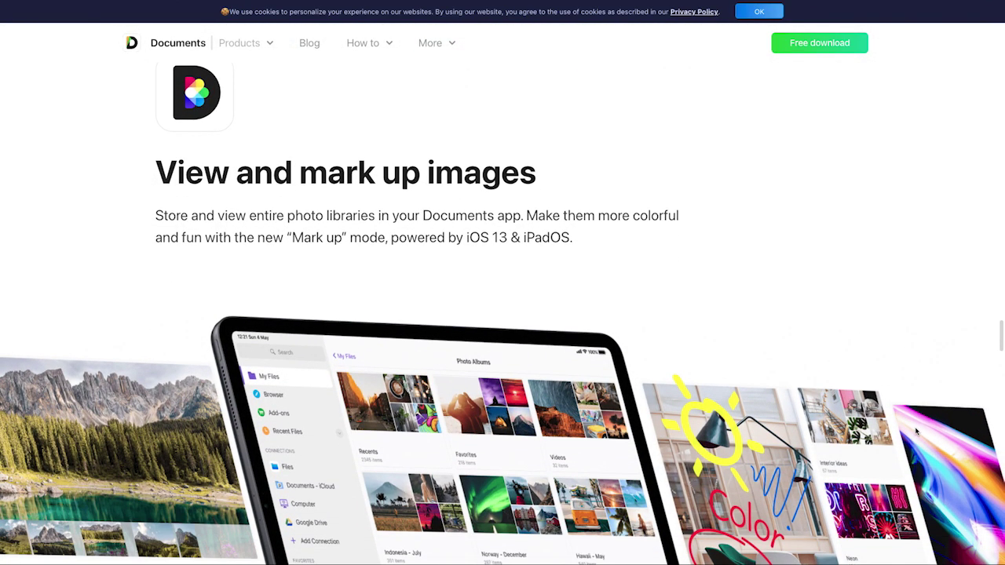
pyautogui.scroll(-3, 916, 431)
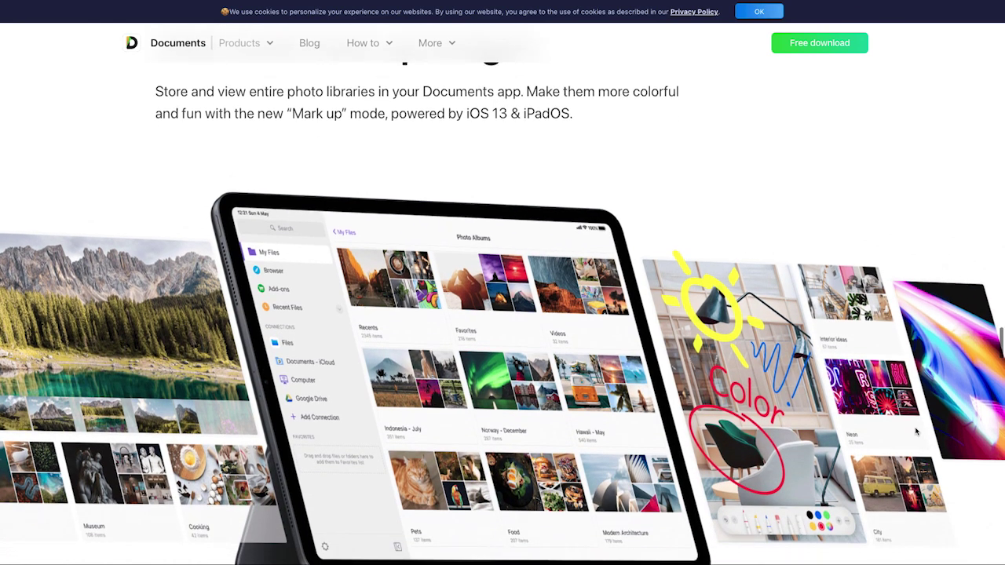
pyautogui.scroll(-1, 916, 431)
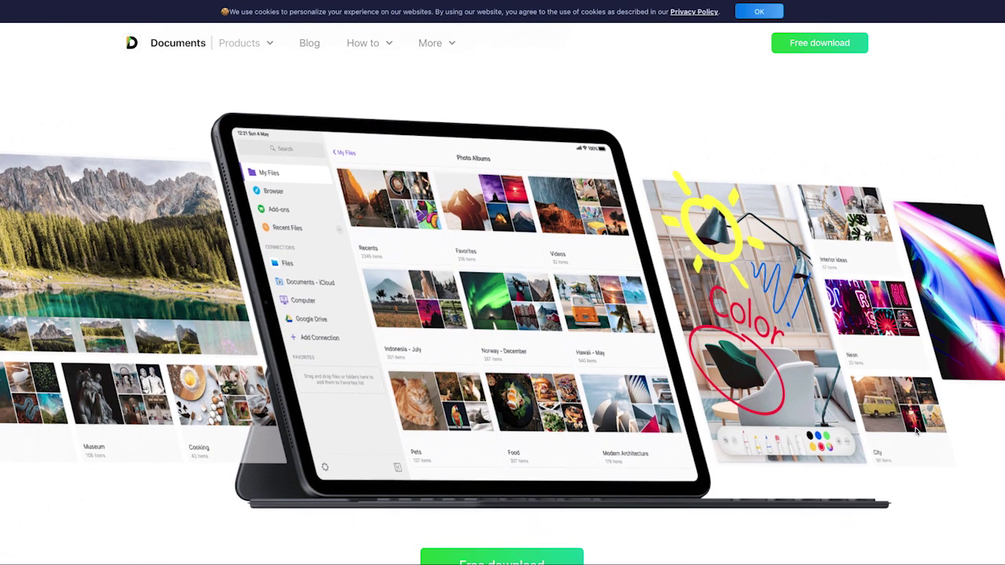
pyautogui.scroll(-4, 916, 431)
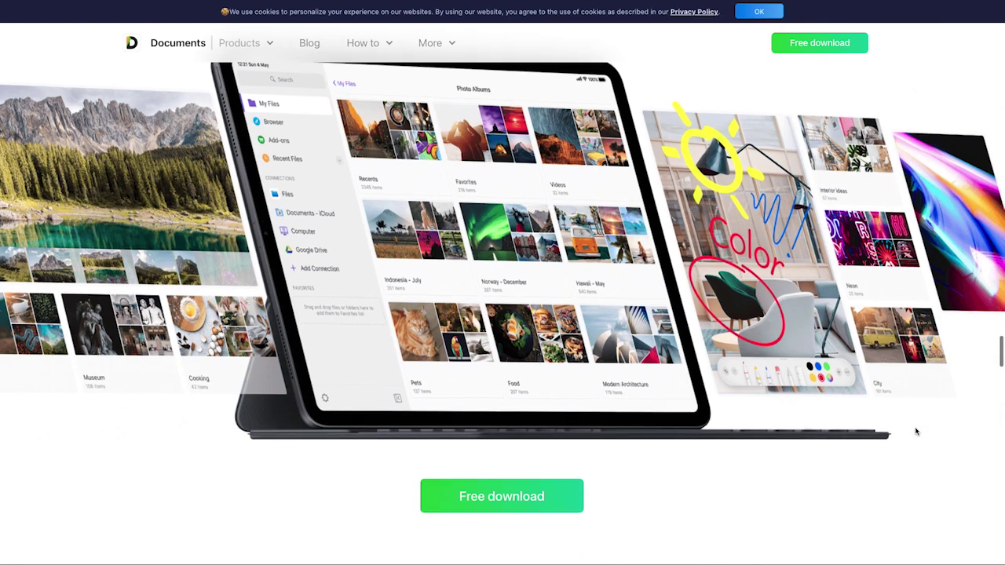
pyautogui.scroll(-5, 916, 431)
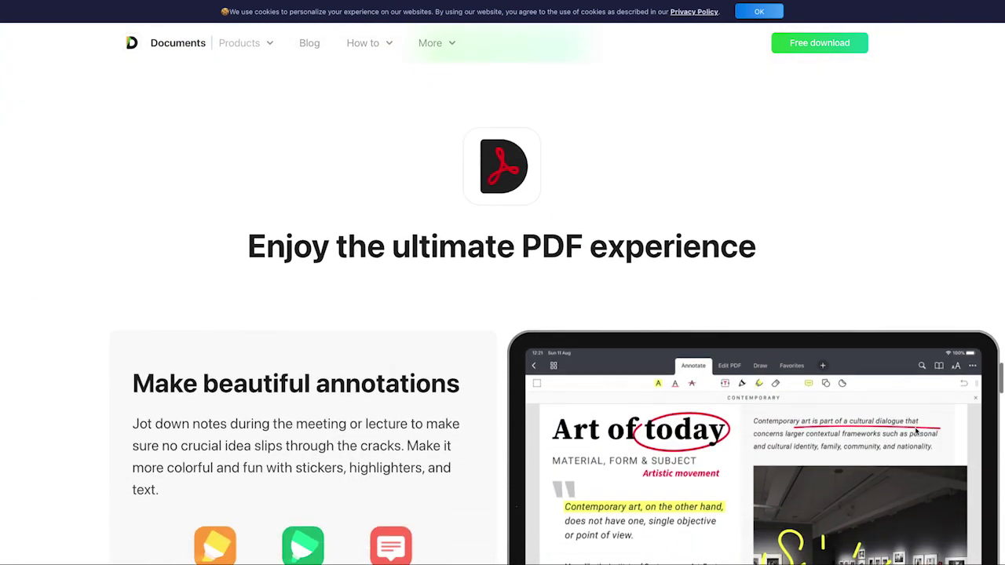
# Scroll through the PDF, Fill & Sign and sync sections down to 'Press about Documents'
pyautogui.scroll(-1, 916, 431)
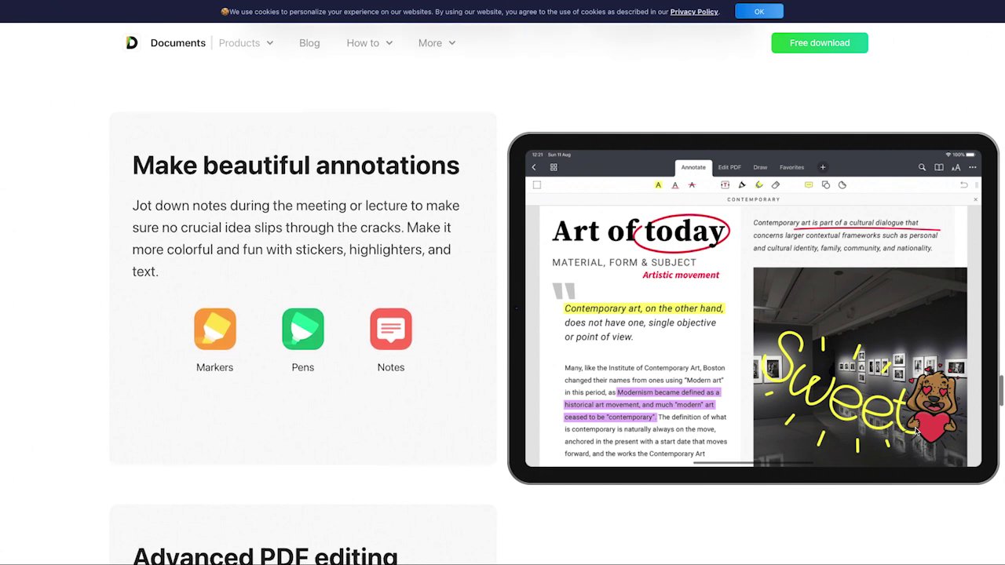
pyautogui.scroll(-3, 915, 432)
pyautogui.scroll(-1, 916, 432)
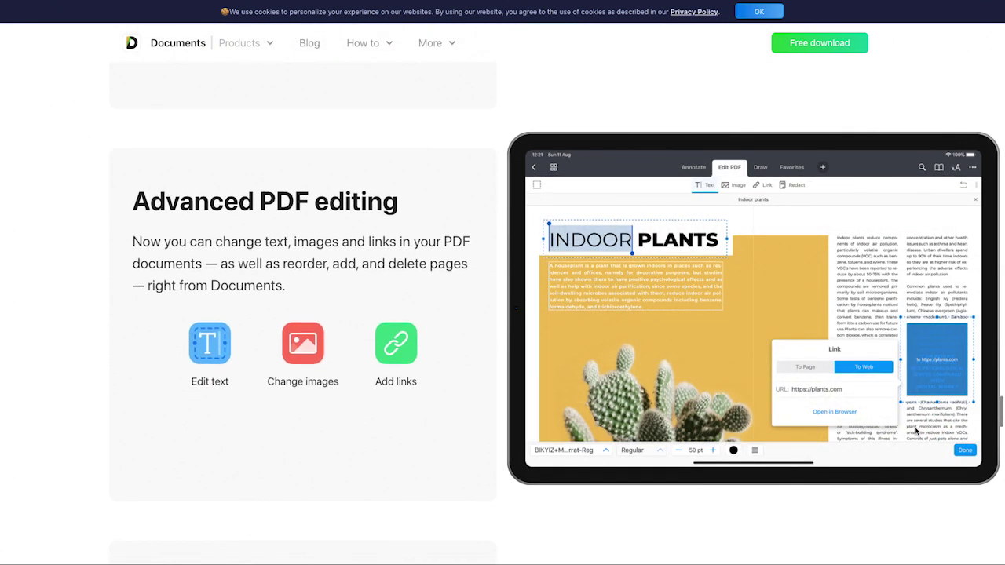
pyautogui.scroll(-3, 916, 432)
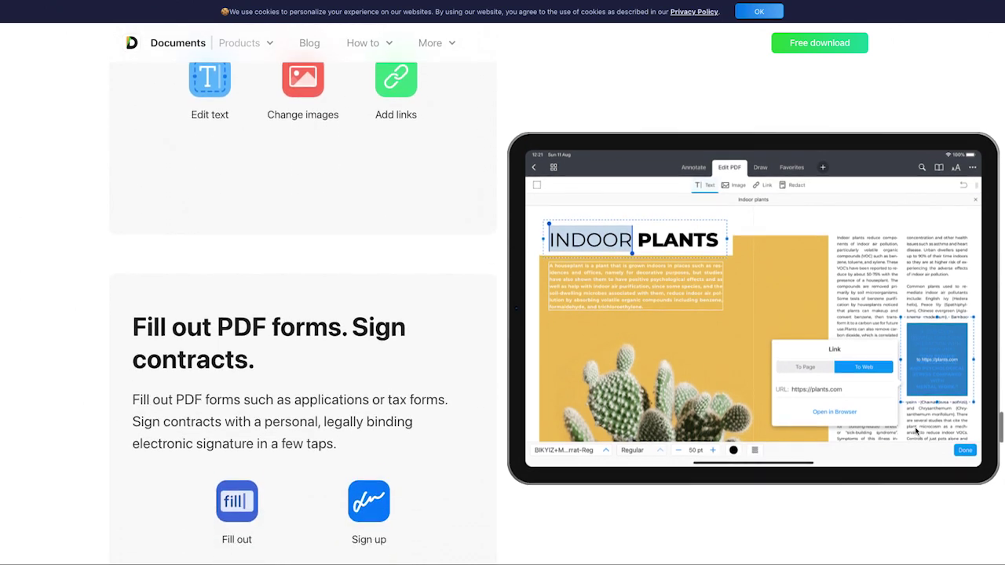
pyautogui.scroll(-2, 916, 431)
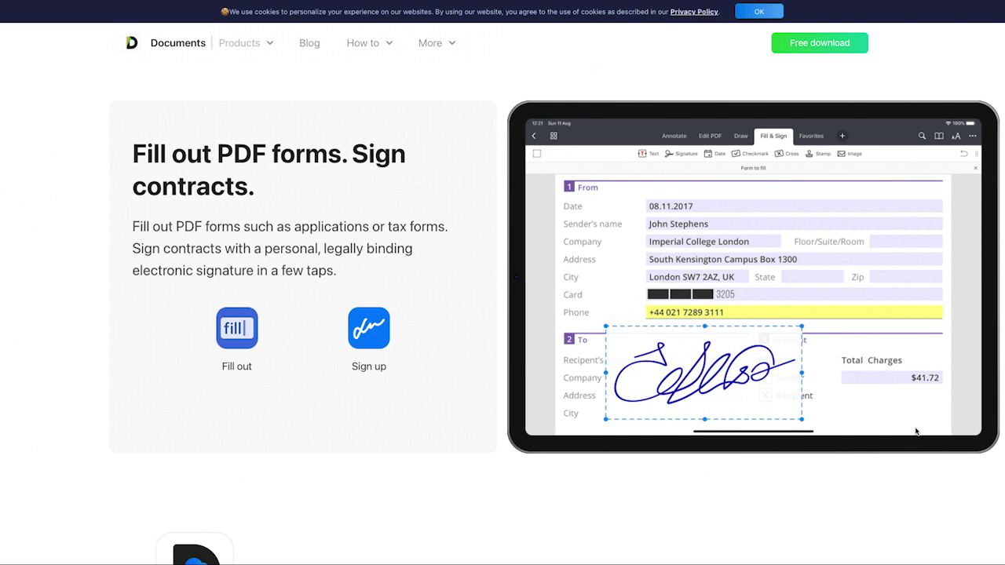
pyautogui.scroll(-3, 945, 492)
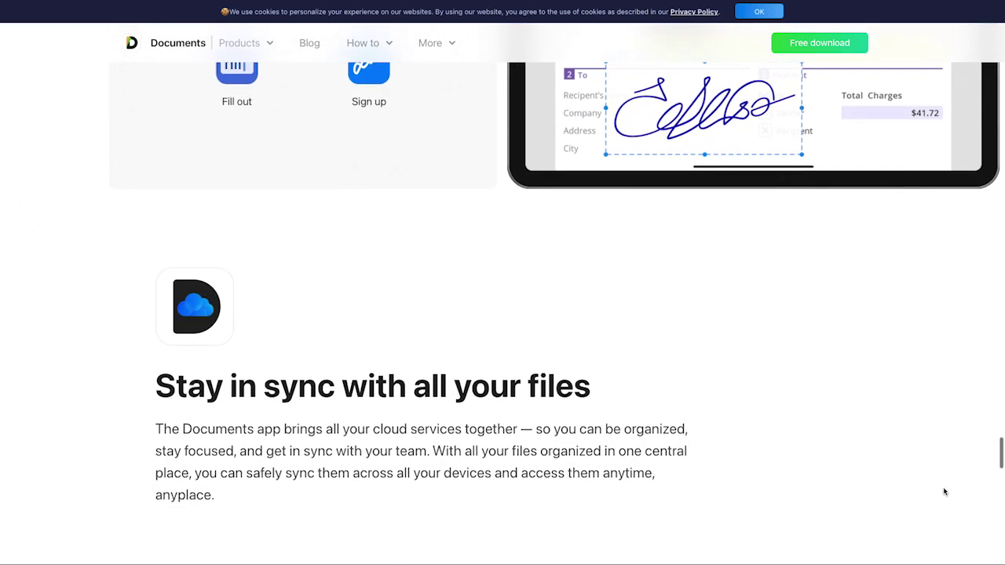
pyautogui.scroll(-3, 944, 492)
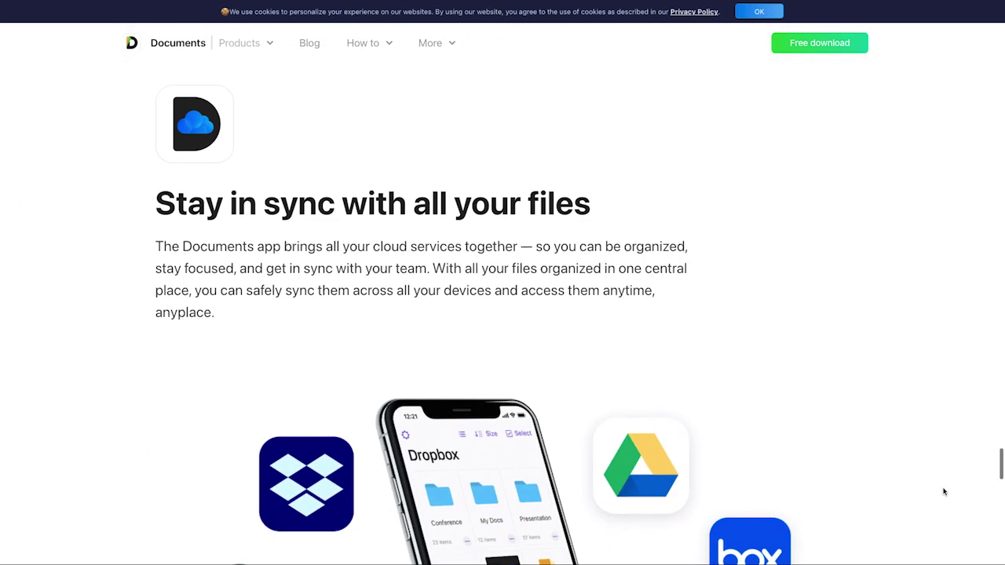
pyautogui.scroll(-2, 945, 492)
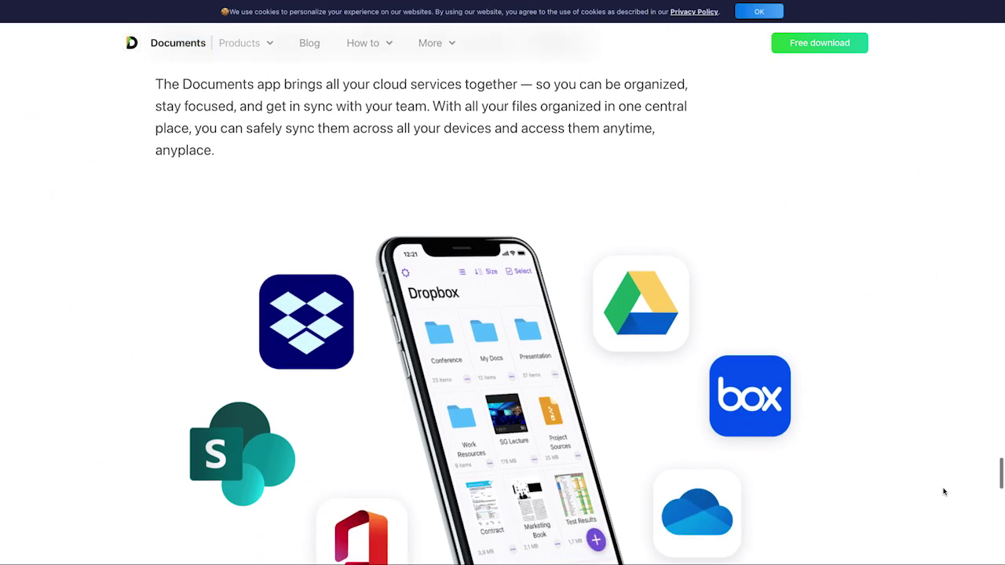
pyautogui.scroll(-1, 945, 492)
pyautogui.scroll(-2, 945, 492)
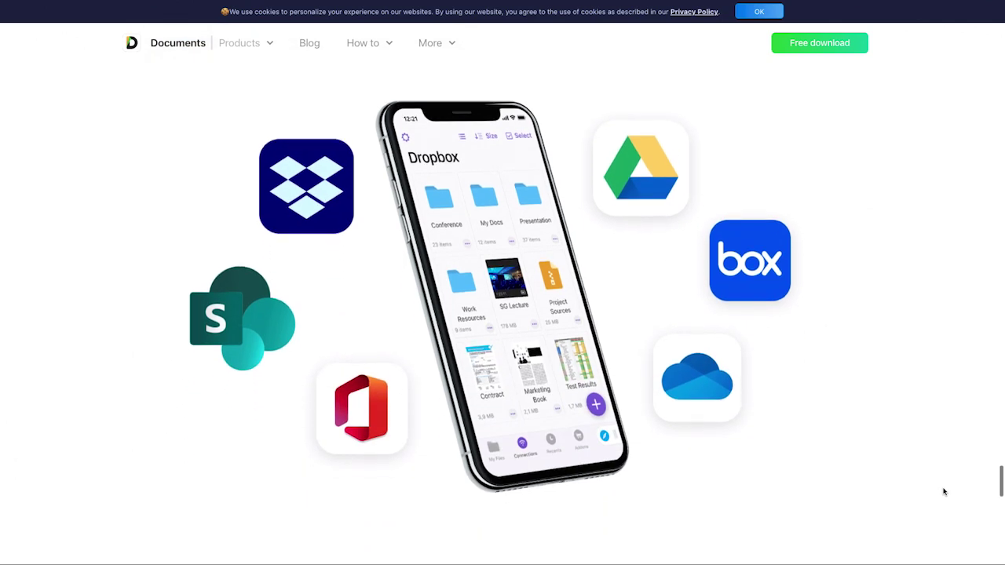
pyautogui.scroll(-1, 945, 492)
pyautogui.scroll(-3, 945, 491)
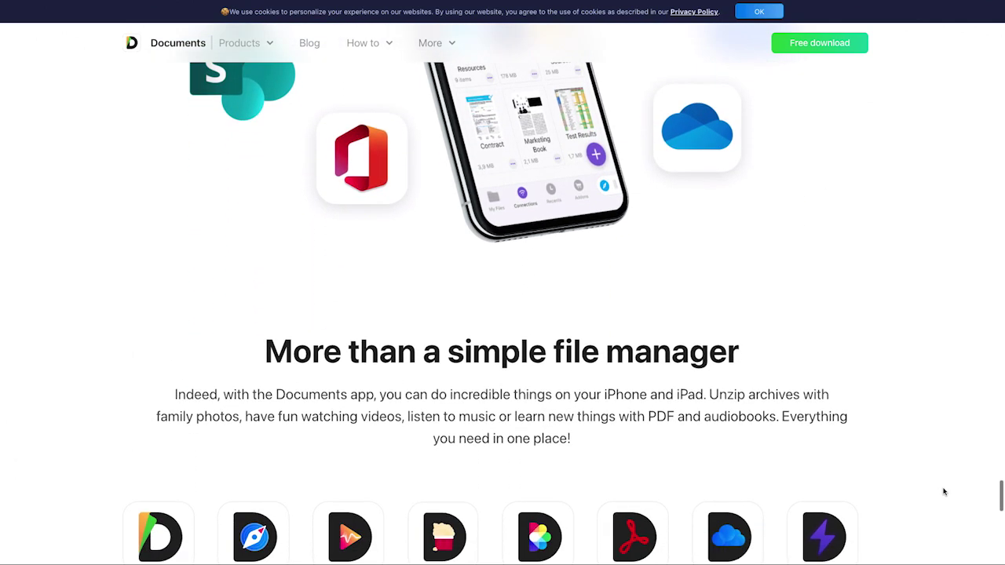
pyautogui.scroll(-2, 944, 491)
pyautogui.scroll(-2, 945, 492)
pyautogui.scroll(-1, 945, 491)
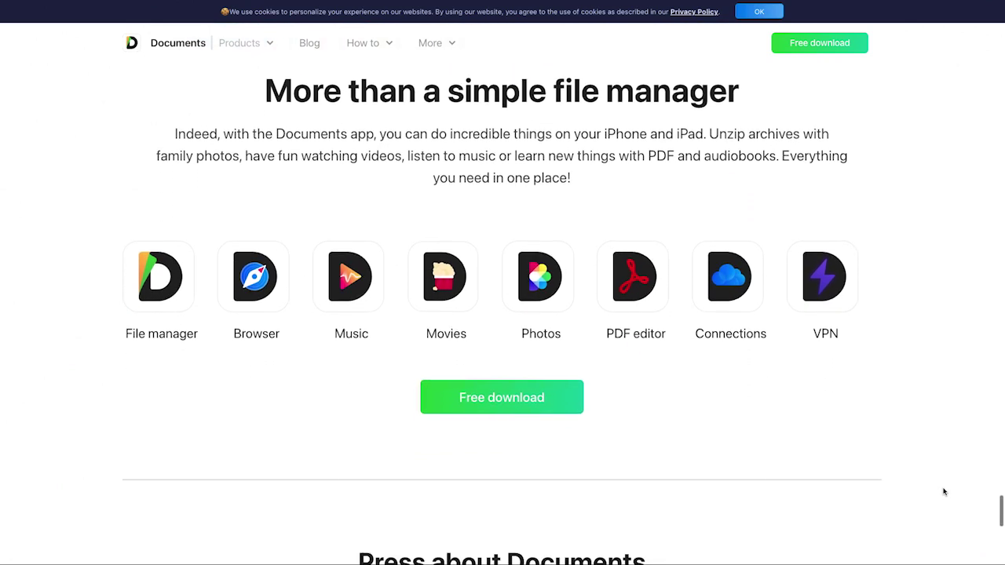
pyautogui.scroll(-5, 945, 491)
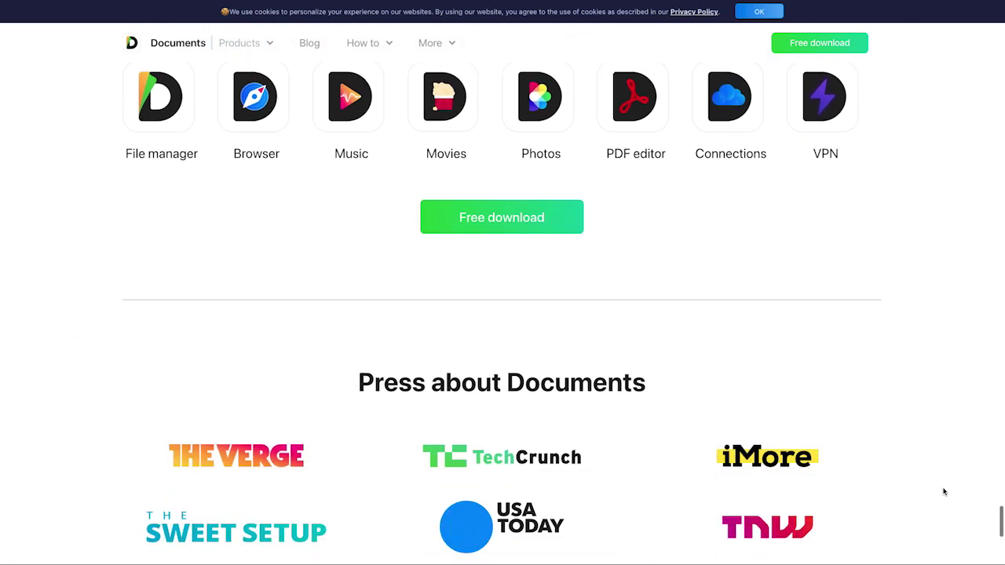
pyautogui.scroll(-1, 945, 491)
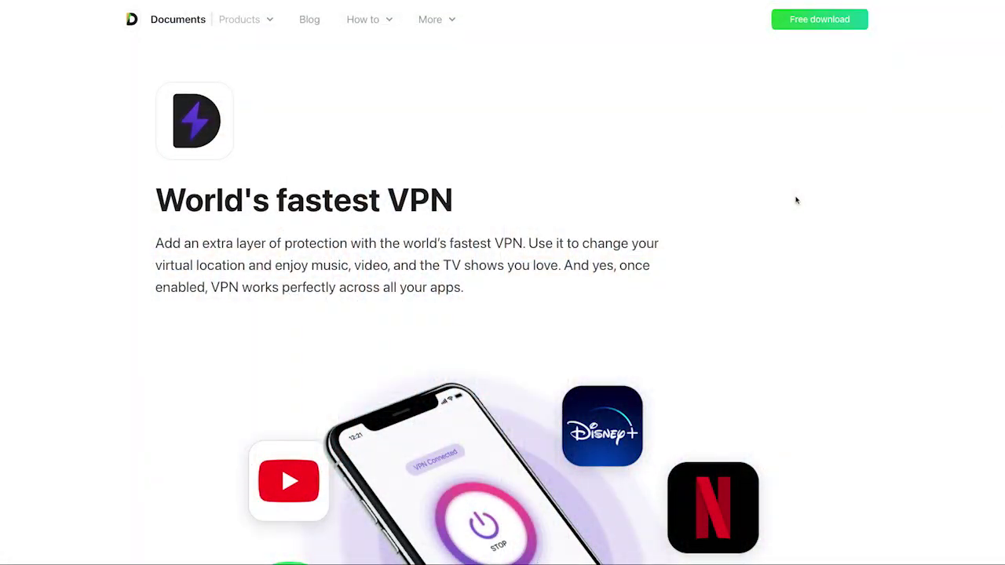
# Scroll until the VPN phone with Spotify, HBO Max and Pandora logos is fully visible
pyautogui.scroll(-1, 821, 267)
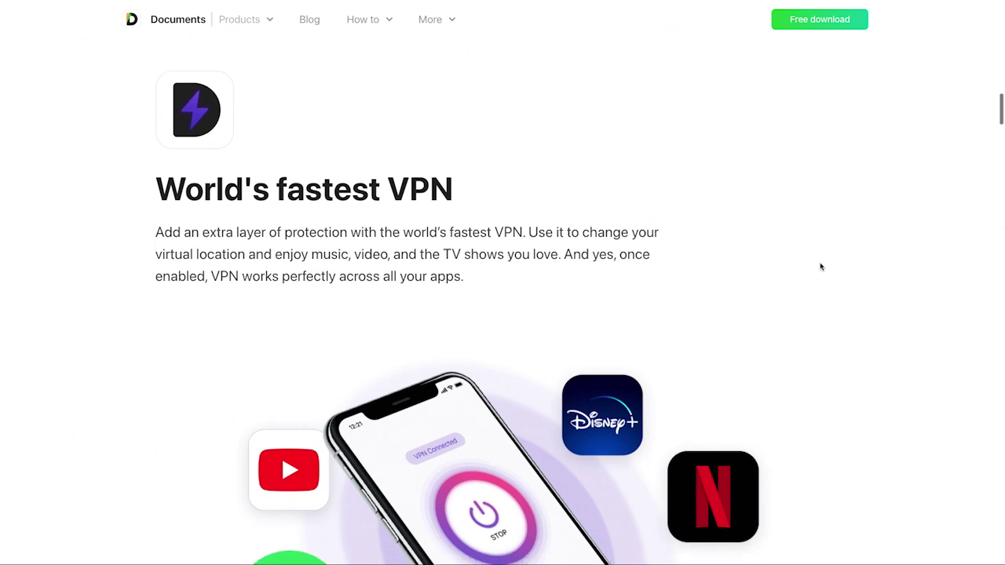
pyautogui.scroll(-2, 821, 267)
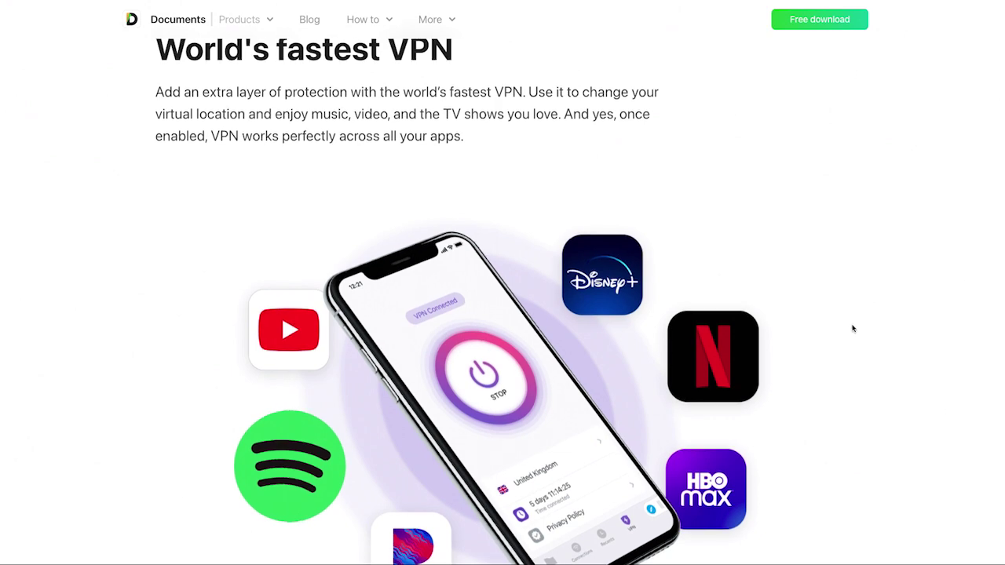
pyautogui.scroll(-2, 852, 328)
pyautogui.scroll(-2, 853, 328)
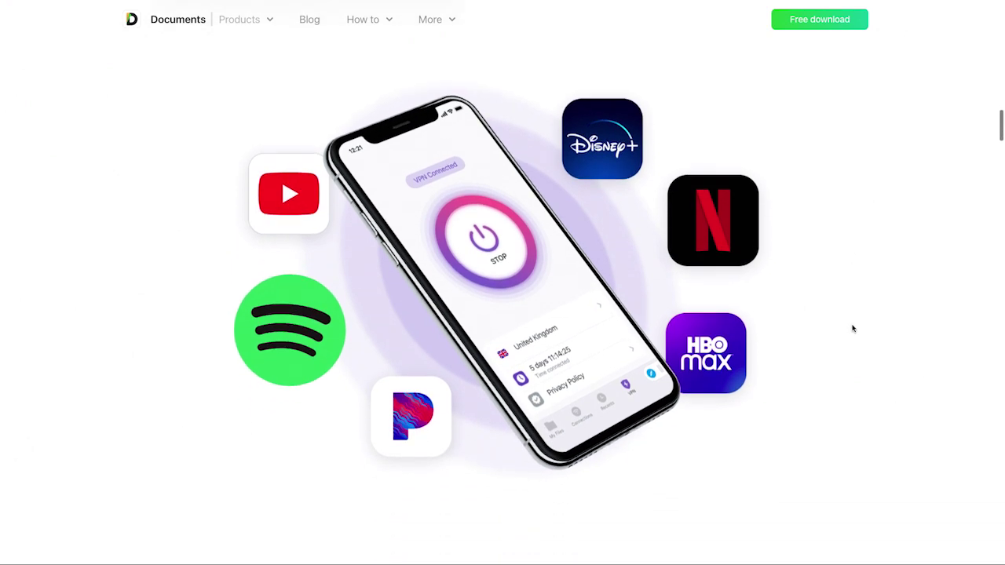